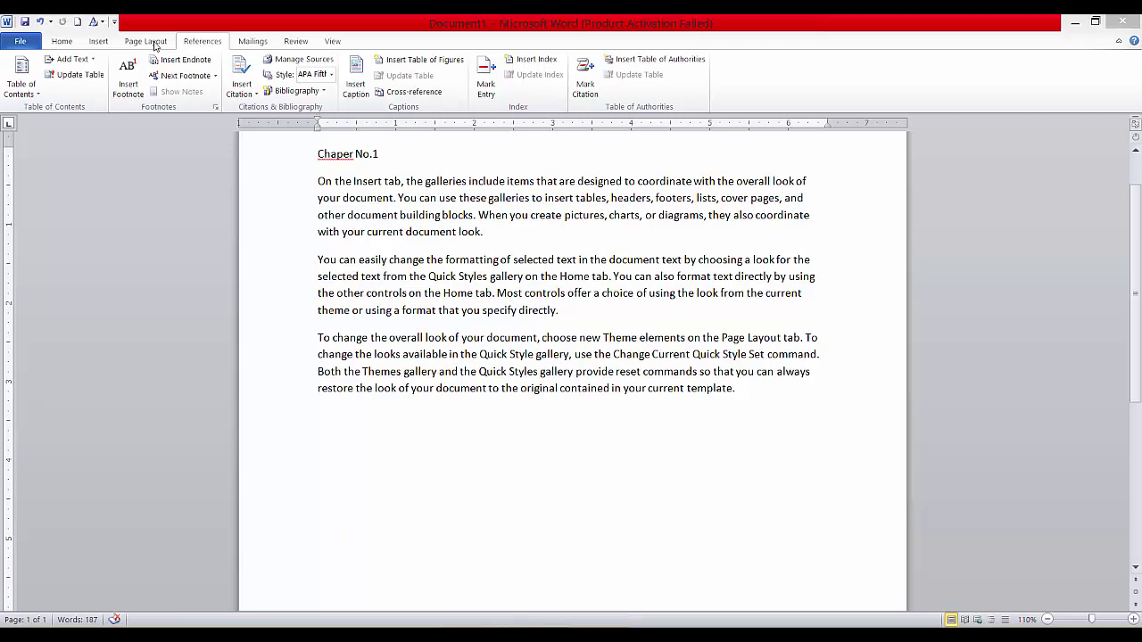
{"action": "left_click", "coordinate": [113, 41]}
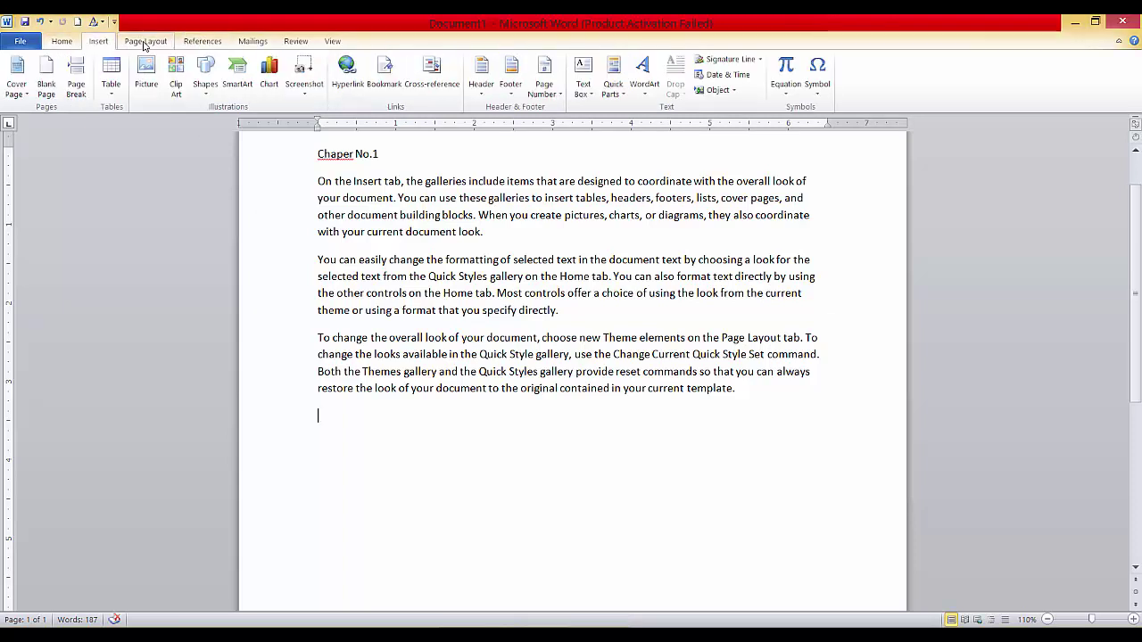
{"action": "left_click", "coordinate": [144, 44]}
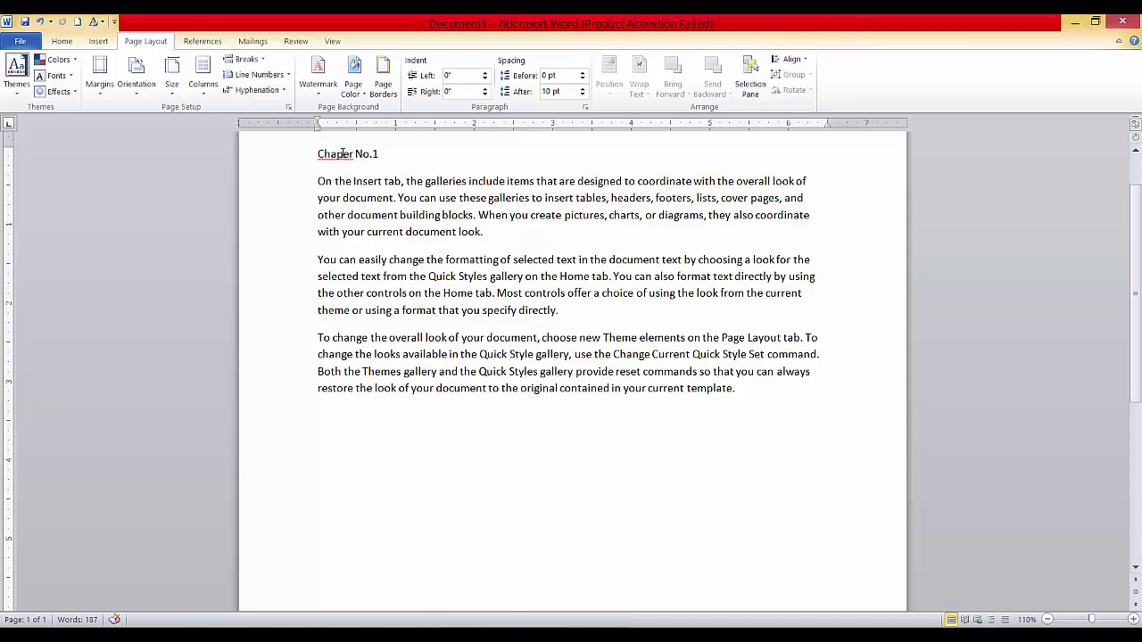
{"action": "left_click", "coordinate": [62, 41]}
{"action": "left_click", "coordinate": [98, 41]}
{"action": "left_click", "coordinate": [148, 42]}
{"action": "left_click", "coordinate": [190, 41]}
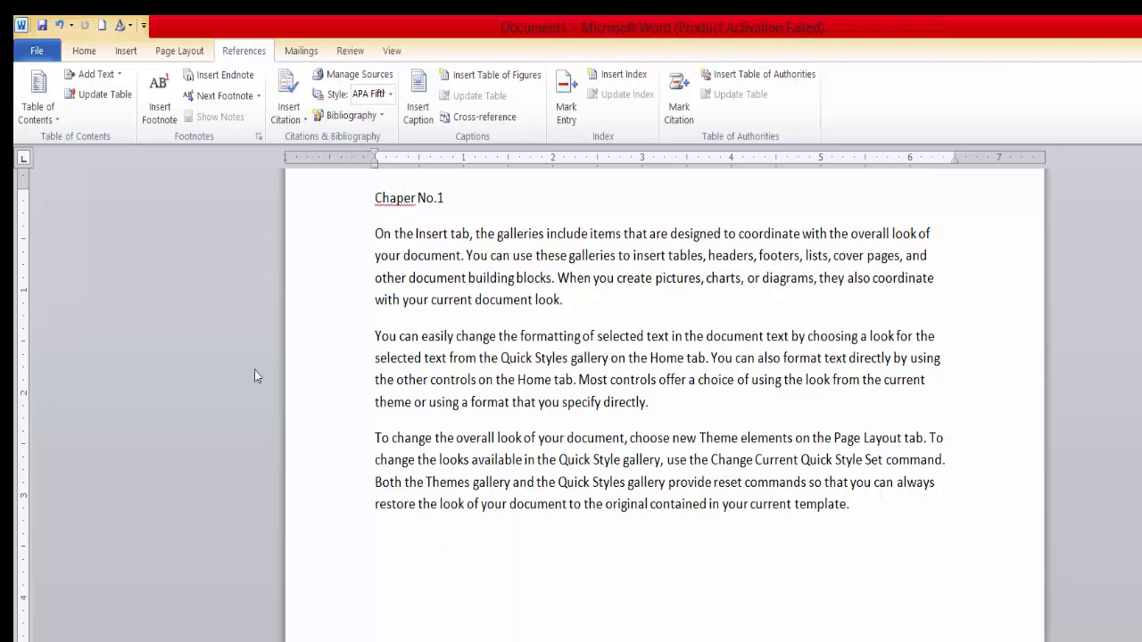
- Correct the misspelled heading to "Chapter No.1" and copy the whole chapter text with its heading
{"action": "left_click", "coordinate": [413, 198]}
{"action": "type", "text": "t"}
{"action": "left_click_drag", "start_coordinate": [881, 510], "coordinate": [345, 195]}
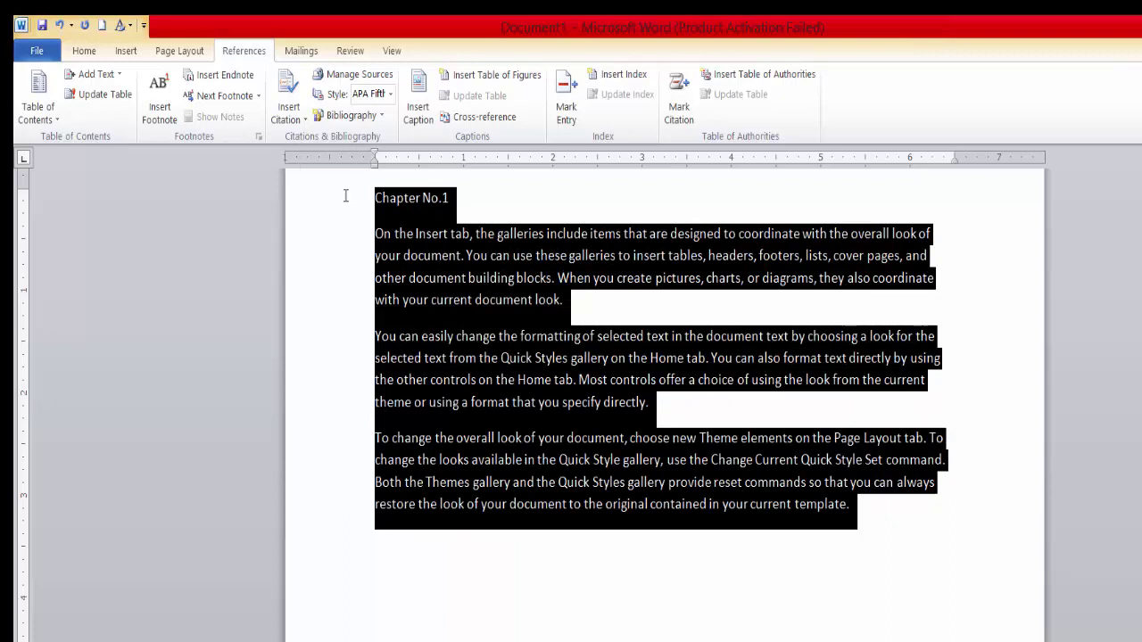
{"action": "left_click", "coordinate": [479, 586]}
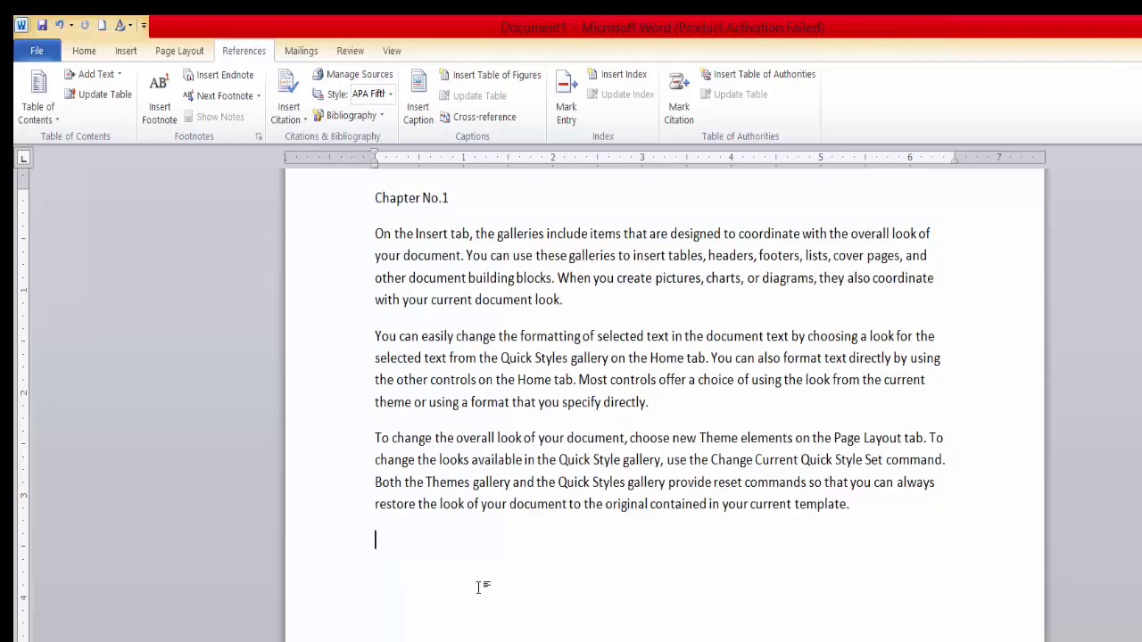
- Insert a page break after the first chapter and paste the copied text there with the heading "Chapter No.2"
{"action": "left_click", "coordinate": [131, 51]}
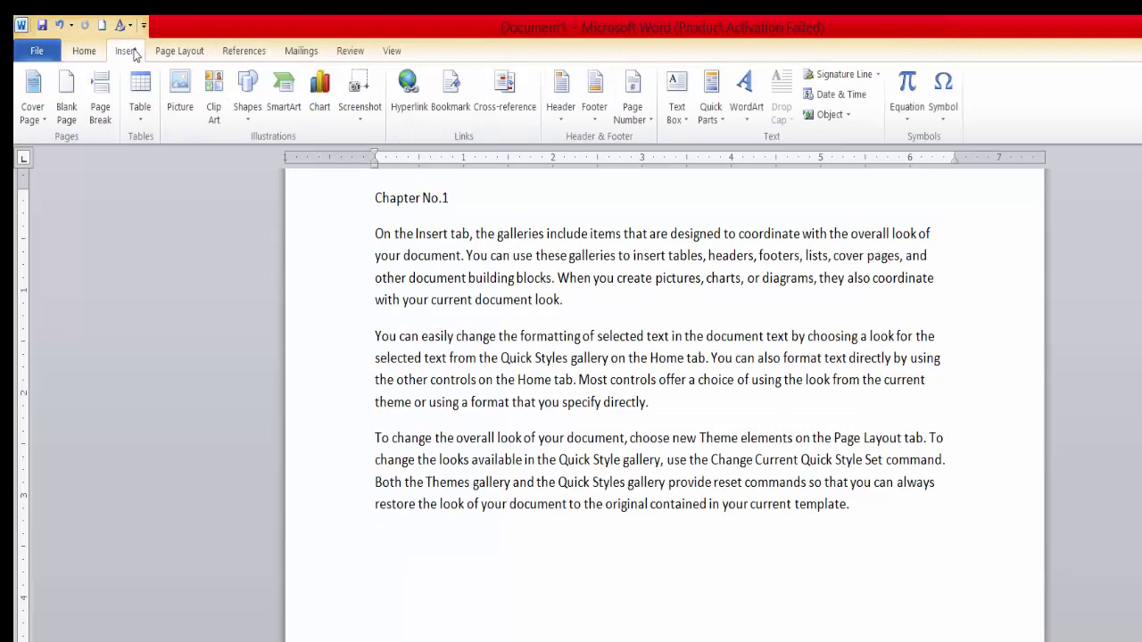
{"action": "left_click", "coordinate": [100, 111]}
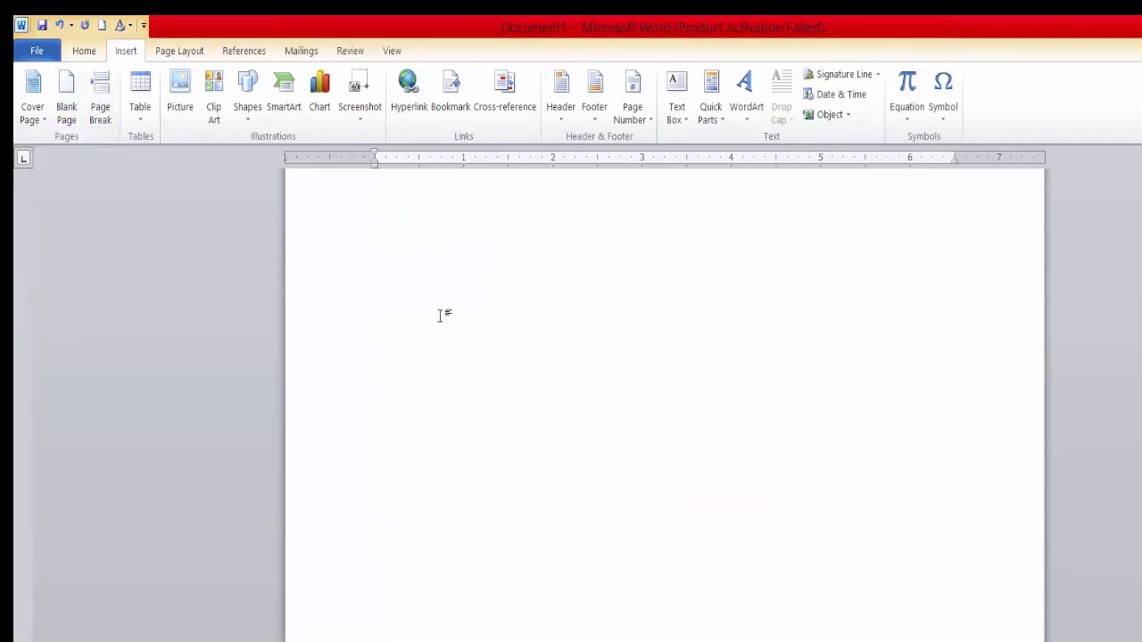
{"action": "scroll", "coordinate": [448, 333], "scroll_direction": "down", "scroll_amount": 1}
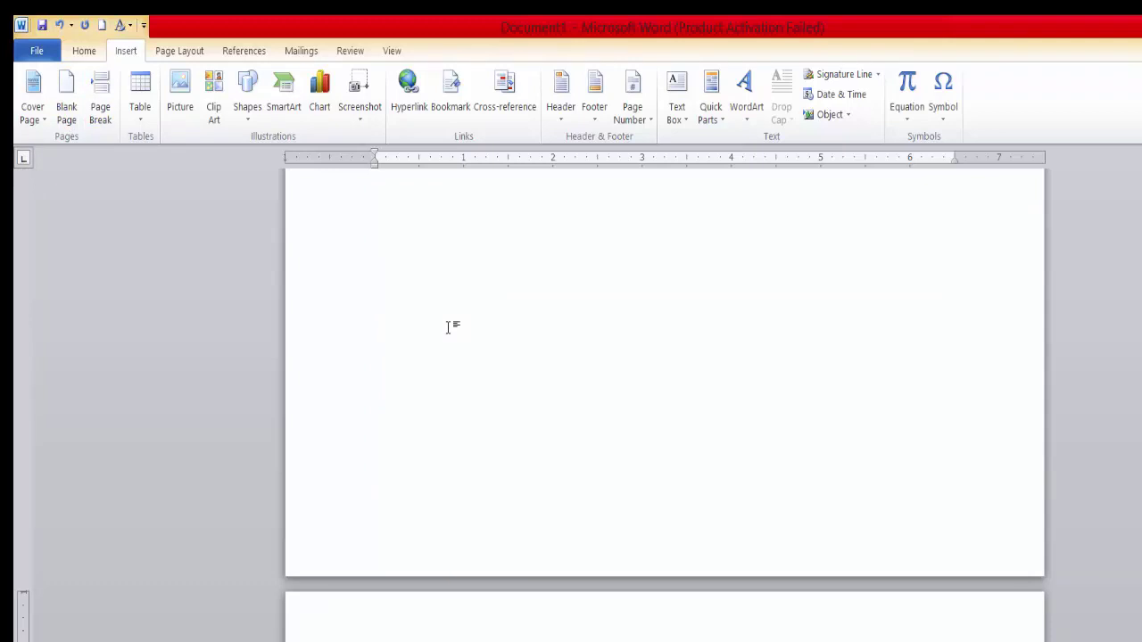
{"action": "scroll", "coordinate": [451, 326], "scroll_direction": "down", "scroll_amount": 3}
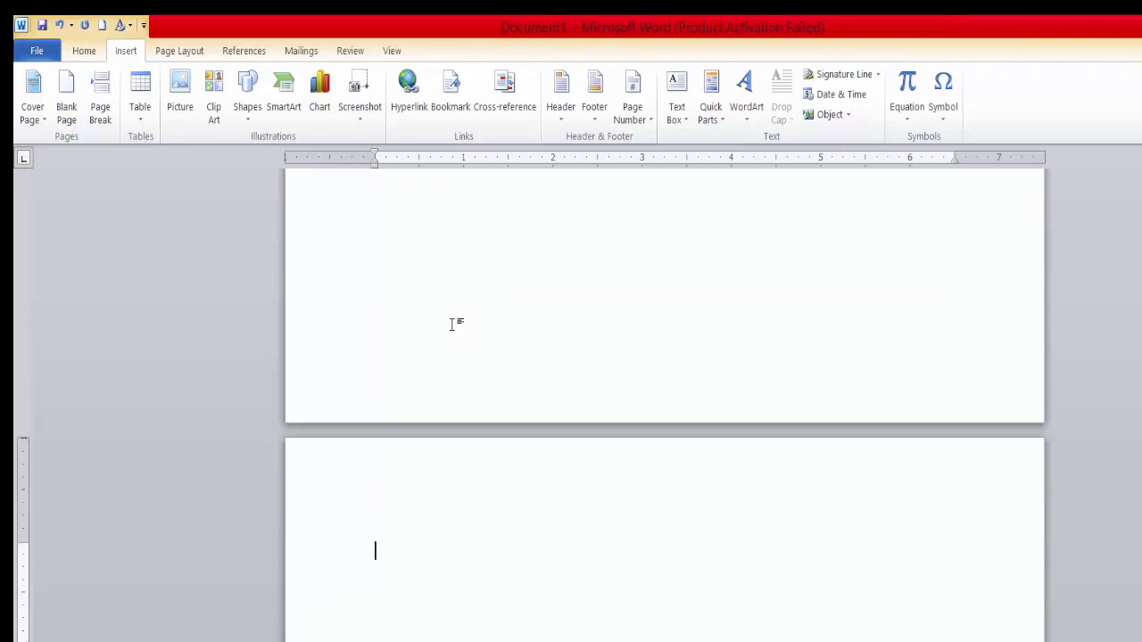
{"action": "key", "text": "ctrl+v"}
{"action": "left_click", "coordinate": [476, 402]}
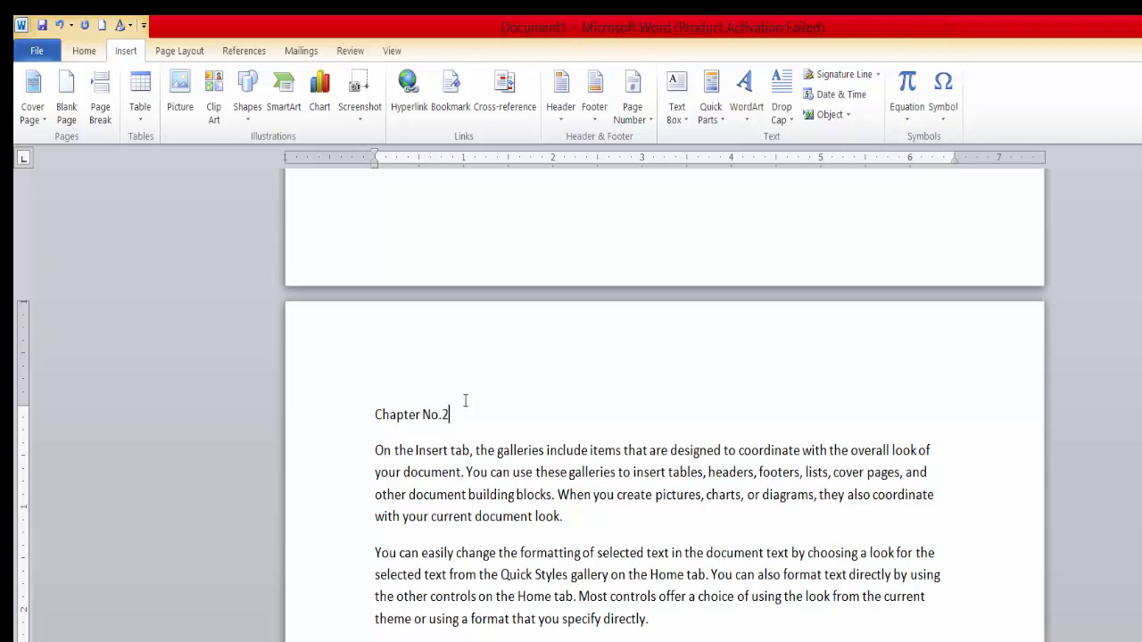
- Insert a page break after the Chapter No.2 text and paste another copy of the chapter on the new page
{"action": "scroll", "coordinate": [466, 403], "scroll_direction": "down", "scroll_amount": 5}
{"action": "left_click", "coordinate": [465, 530]}
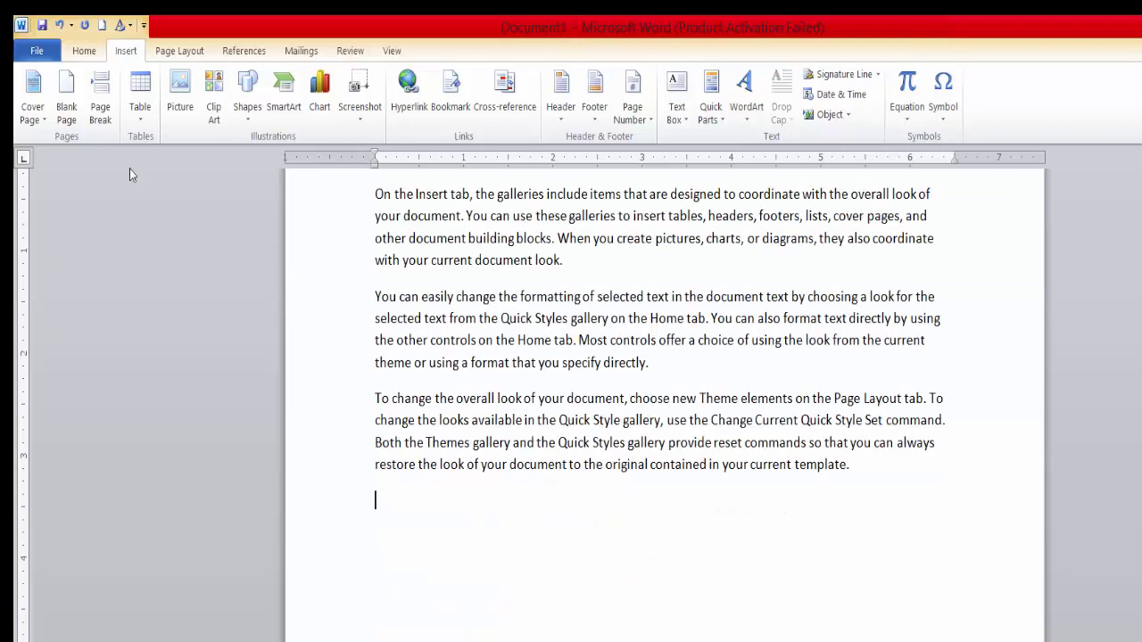
{"action": "left_click", "coordinate": [95, 96]}
{"action": "scroll", "coordinate": [505, 478], "scroll_direction": "up", "scroll_amount": 10}
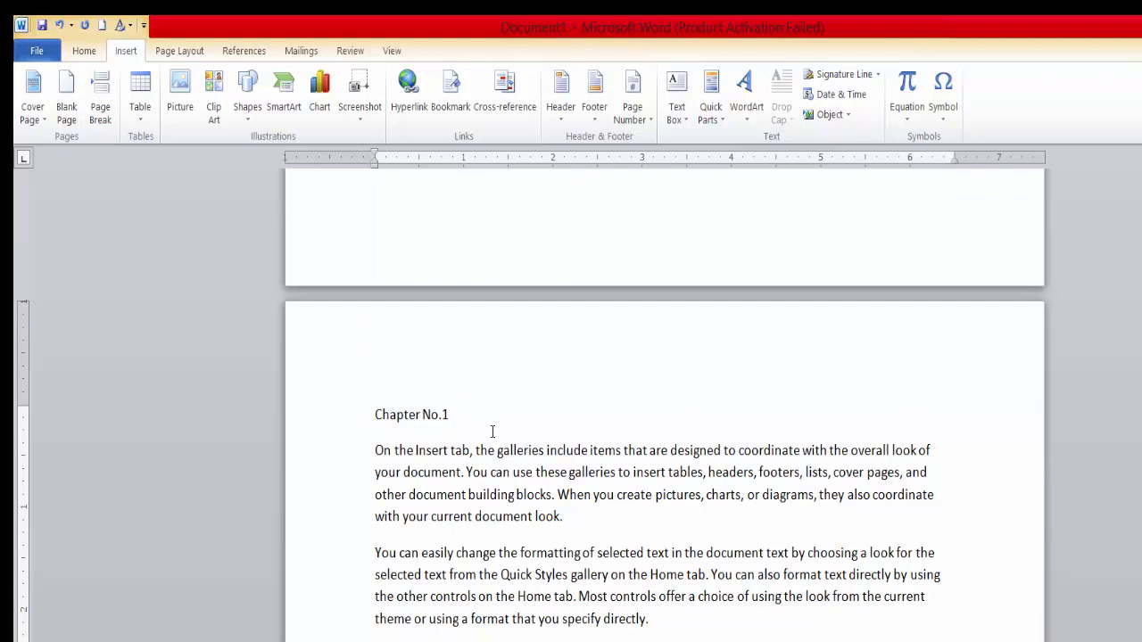
- Add a further copy of the chapter after a page break and number its heading "Chapter No.4"
{"action": "scroll", "coordinate": [490, 428], "scroll_direction": "down", "scroll_amount": 7}
{"action": "left_click", "coordinate": [469, 476]}
{"action": "left_click", "coordinate": [100, 98]}
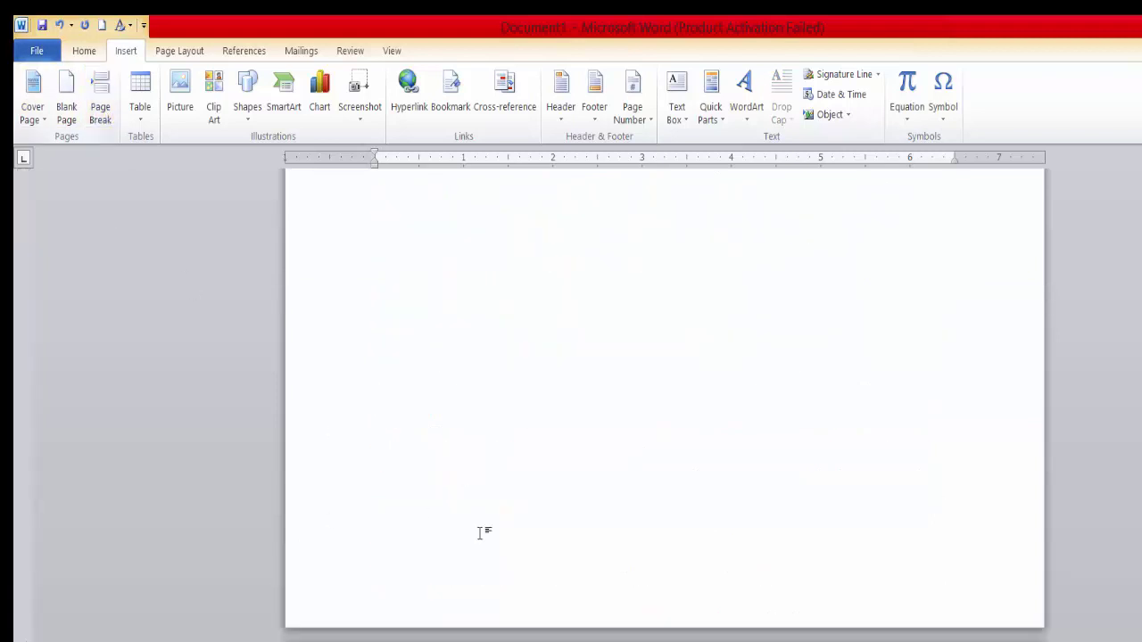
{"action": "scroll", "coordinate": [532, 507], "scroll_direction": "up", "scroll_amount": 10}
{"action": "left_click", "coordinate": [498, 413]}
{"action": "key", "text": "BackSpace"}
{"action": "type", "text": "4"}
- Insert a page break after Chapter No.4 and paste the chapter text there with the heading "Chapter No.5"
{"action": "scroll", "coordinate": [502, 406], "scroll_direction": "down", "scroll_amount": 4}
{"action": "left_click", "coordinate": [451, 545]}
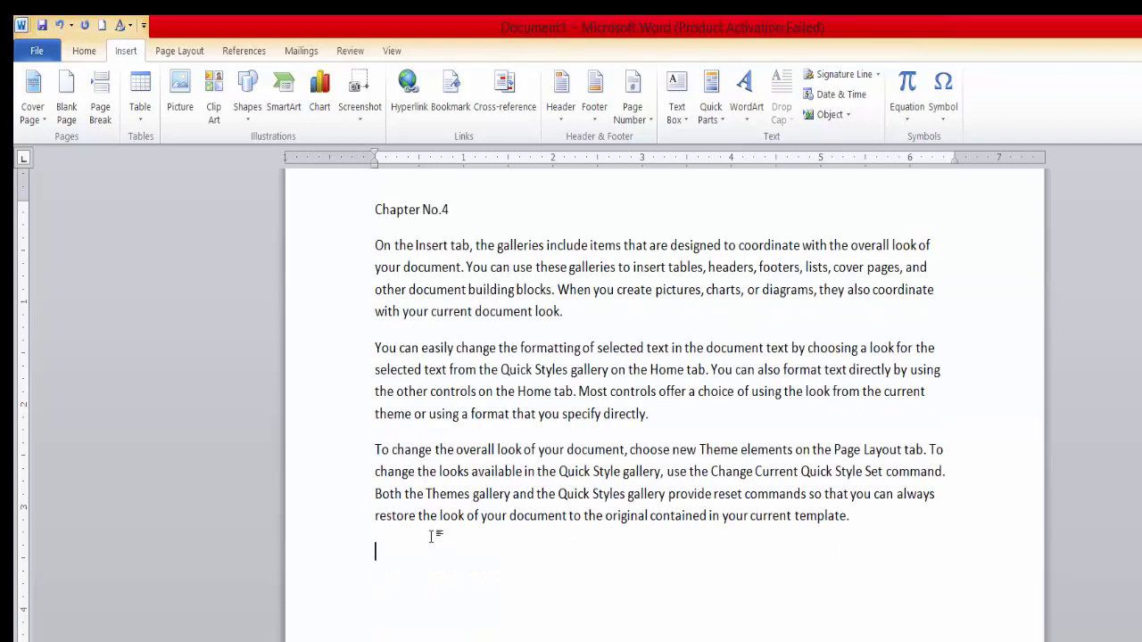
{"action": "left_click", "coordinate": [100, 98]}
{"action": "scroll", "coordinate": [557, 570], "scroll_direction": "up", "scroll_amount": 10}
{"action": "left_click", "coordinate": [504, 411]}
{"action": "key", "text": "BackSpace"}
{"action": "type", "text": "5"}
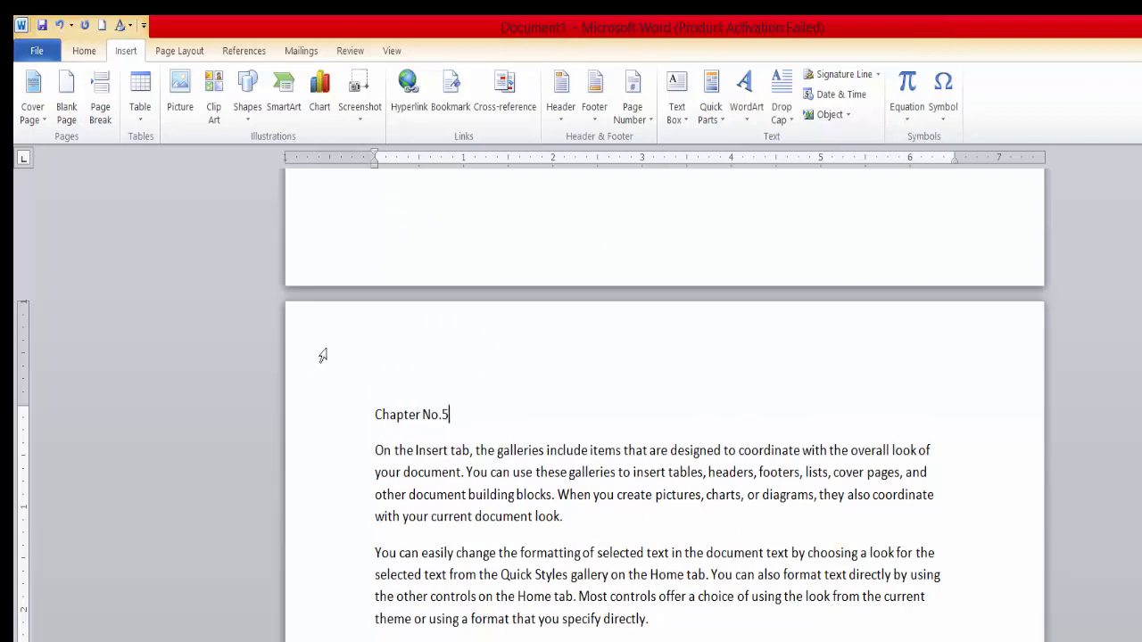
- Insert a page break after Chapter No.5 and paste the chapter text there, changing the heading number to 6
{"action": "scroll", "coordinate": [489, 495], "scroll_direction": "down", "scroll_amount": 5}
{"action": "left_click", "coordinate": [494, 519]}
{"action": "left_click", "coordinate": [98, 98]}
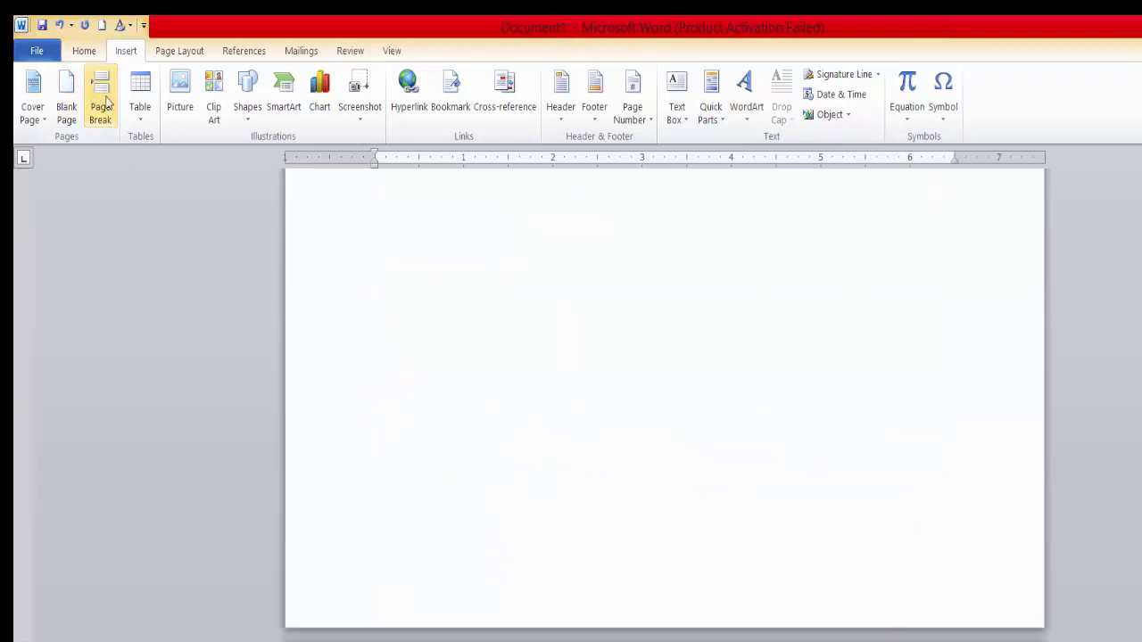
{"action": "scroll", "coordinate": [600, 553], "scroll_direction": "up", "scroll_amount": 10}
{"action": "left_click", "coordinate": [524, 427]}
{"action": "key", "text": "BackSpace"}
{"action": "type", "text": "6"}
- Insert a page break after the sixth chapter and paste the chapter text there with the heading "Chapter No.7"
{"action": "scroll", "coordinate": [518, 521], "scroll_direction": "down", "scroll_amount": 5}
{"action": "left_click", "coordinate": [516, 521]}
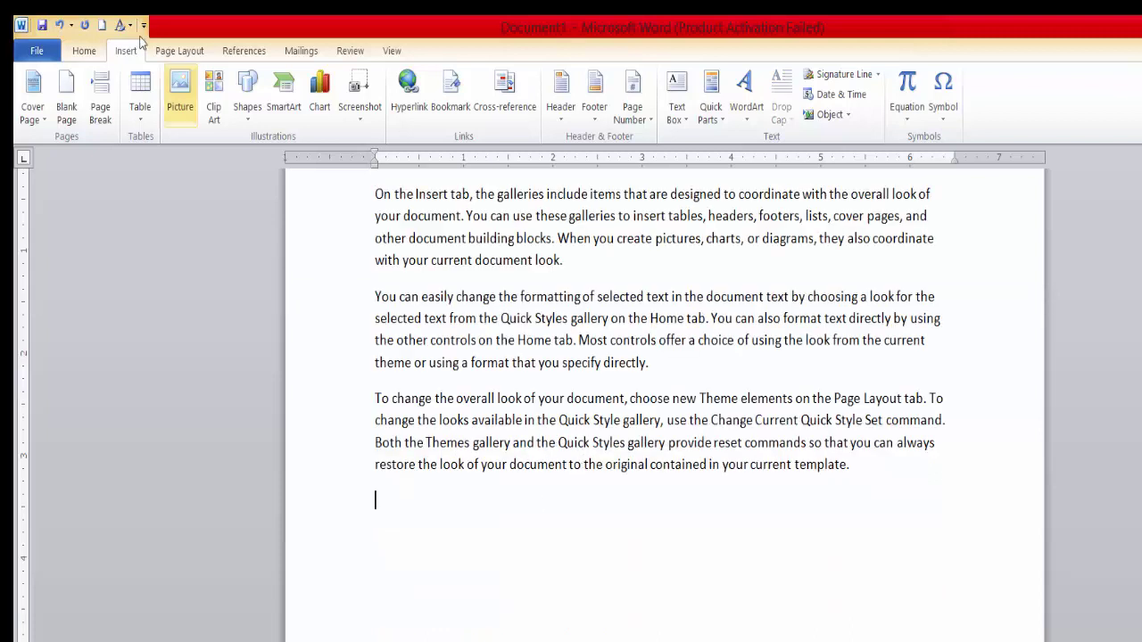
{"action": "left_click", "coordinate": [99, 98]}
{"action": "scroll", "coordinate": [547, 514], "scroll_direction": "down", "scroll_amount": 5}
{"action": "left_click", "coordinate": [505, 425]}
{"action": "key", "text": "BackSpace"}
{"action": "type", "text": "7"}
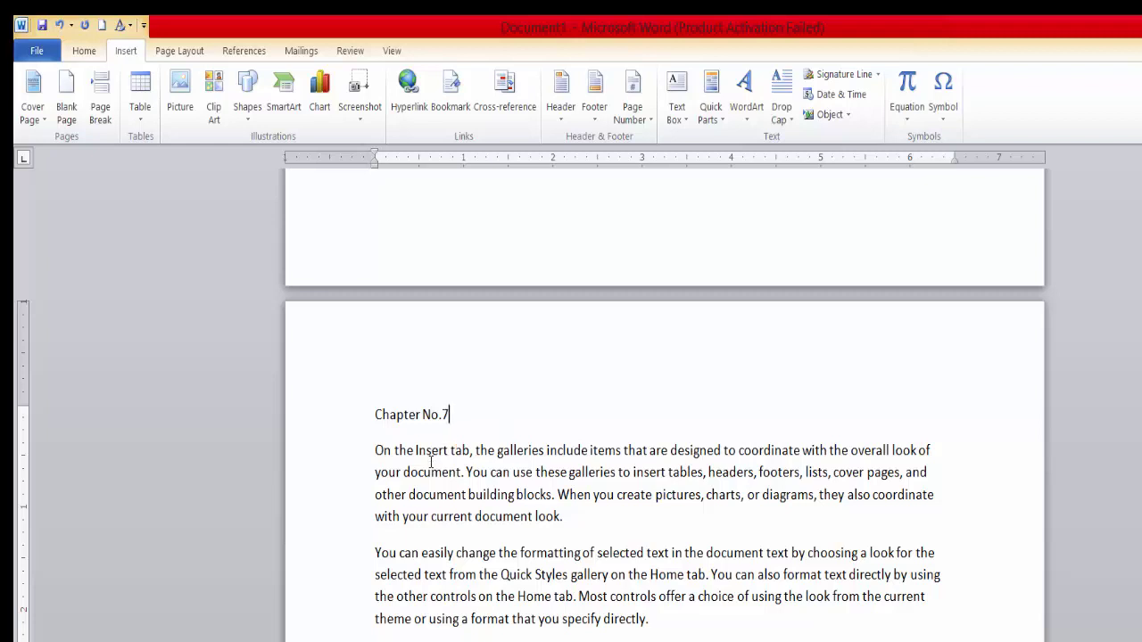
- Insert a page break after Chapter No.7 and paste the chapter text there with the heading "Chapter No.8"
{"action": "scroll", "coordinate": [429, 512], "scroll_direction": "down", "scroll_amount": 5}
{"action": "left_click", "coordinate": [438, 530]}
{"action": "left_click", "coordinate": [99, 98]}
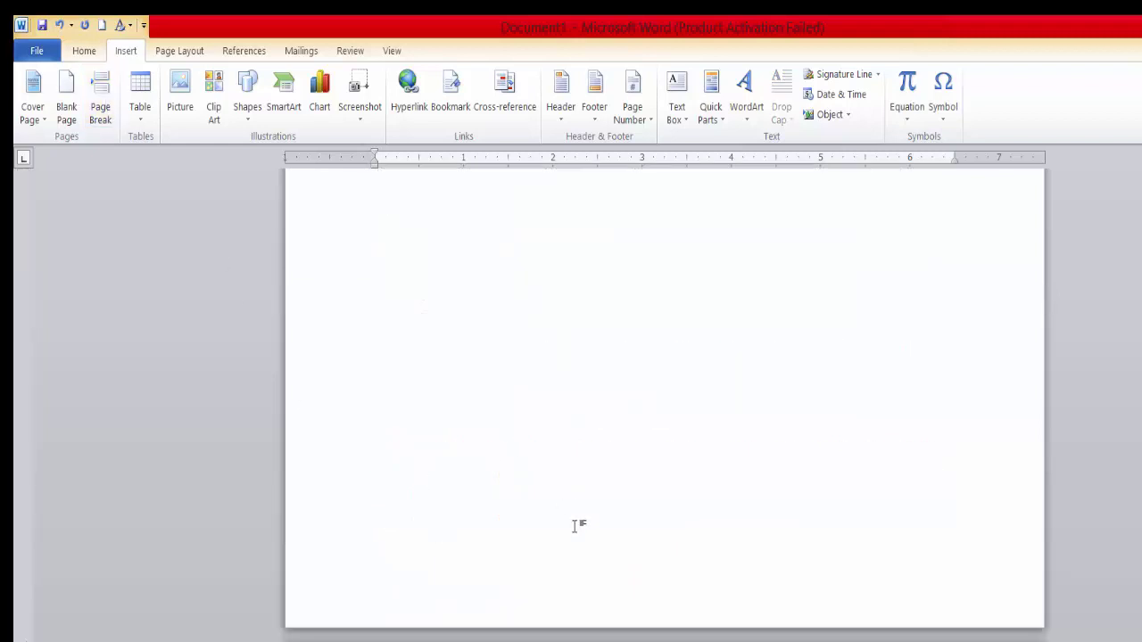
{"action": "scroll", "coordinate": [576, 526], "scroll_direction": "down", "scroll_amount": 5}
{"action": "left_click", "coordinate": [486, 408]}
{"action": "key", "text": "BackSpace"}
{"action": "type", "text": "8"}
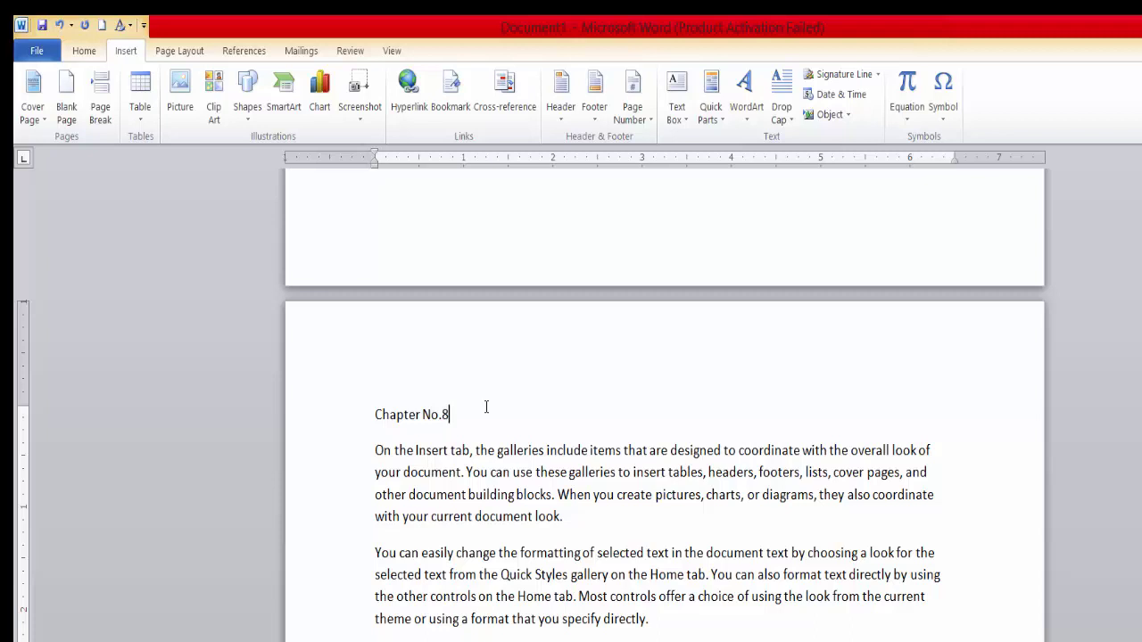
- Insert a page break after Chapter No.8 and paste the chapter text there, changing the heading number to 9
{"action": "scroll", "coordinate": [486, 408], "scroll_direction": "down", "scroll_amount": 5}
{"action": "left_click", "coordinate": [383, 500]}
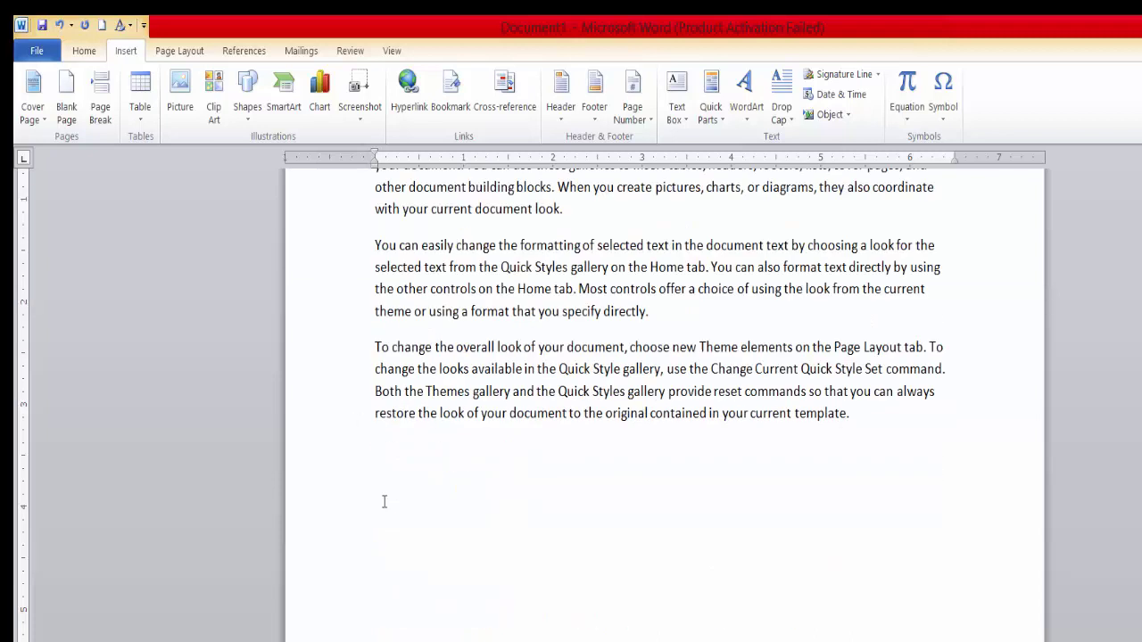
{"action": "left_click", "coordinate": [100, 98]}
{"action": "scroll", "coordinate": [492, 417], "scroll_direction": "down", "scroll_amount": 5}
{"action": "left_click", "coordinate": [492, 415]}
{"action": "key", "text": "BackSpace"}
{"action": "type", "text": "9"}
- Insert a page break after the ninth chapter and paste the chapter text there with the heading "Chapter No.10"
{"action": "scroll", "coordinate": [492, 415], "scroll_direction": "down", "scroll_amount": 5}
{"action": "left_click", "coordinate": [476, 513]}
{"action": "left_click", "coordinate": [99, 98]}
{"action": "key", "text": "ctrl+v"}
{"action": "left_click", "coordinate": [464, 412]}
{"action": "type", "text": "0"}
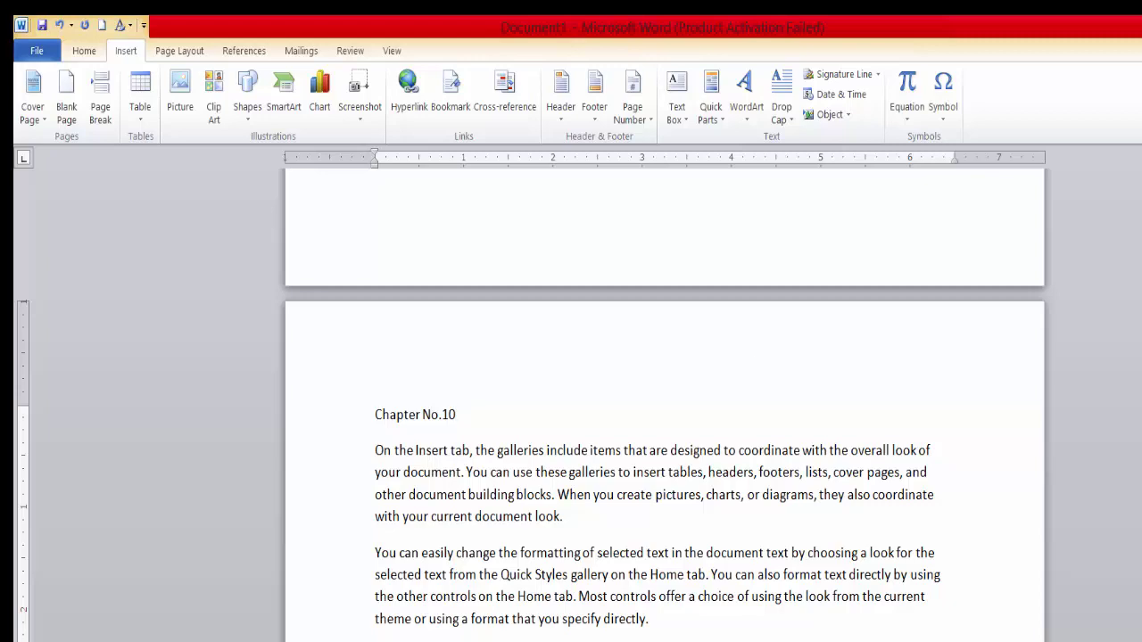
- Return to the start of the document and examine the built-in table of contents styles without inserting one
{"action": "scroll", "coordinate": [664, 402], "scroll_direction": "down", "scroll_amount": 1}
{"action": "scroll", "coordinate": [664, 402], "scroll_direction": "up", "scroll_amount": 20}
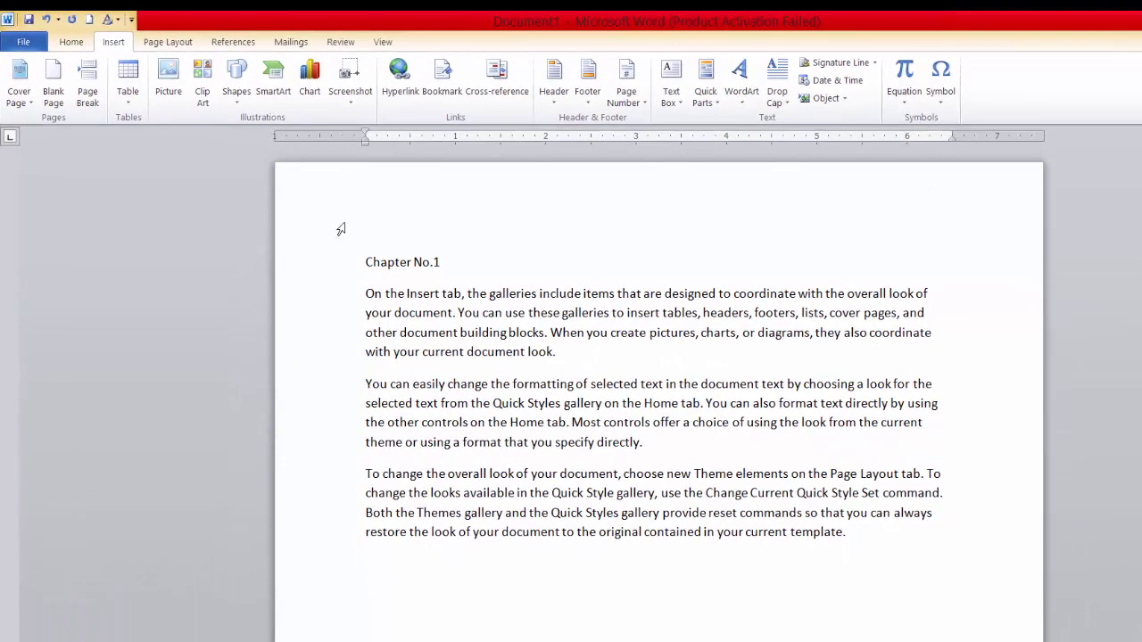
{"action": "left_click", "coordinate": [221, 45]}
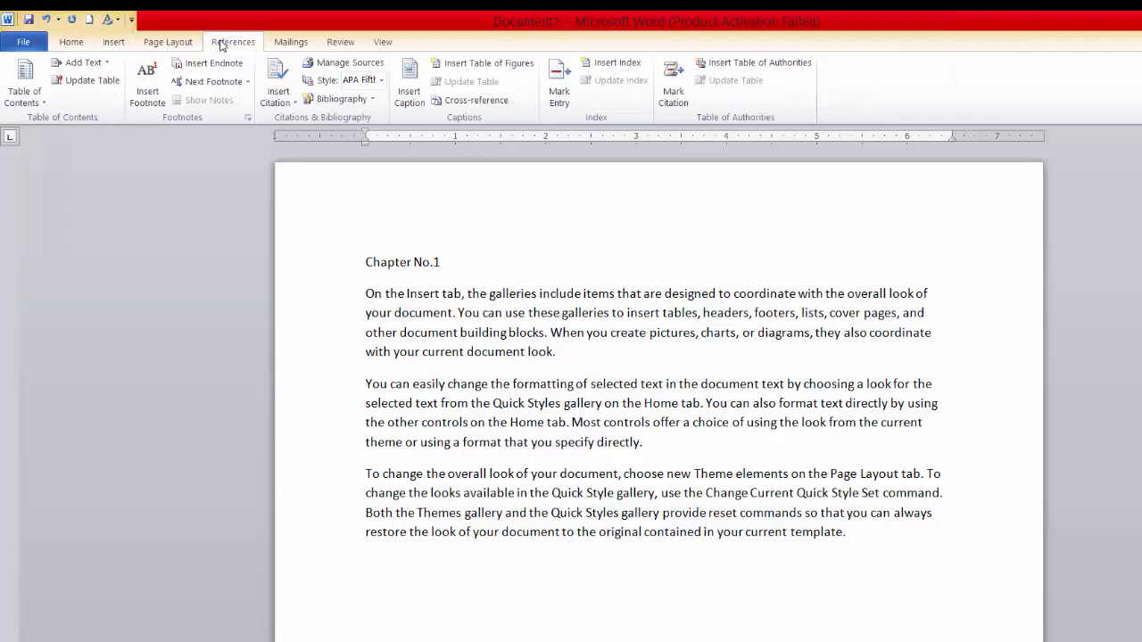
{"action": "left_click", "coordinate": [45, 104]}
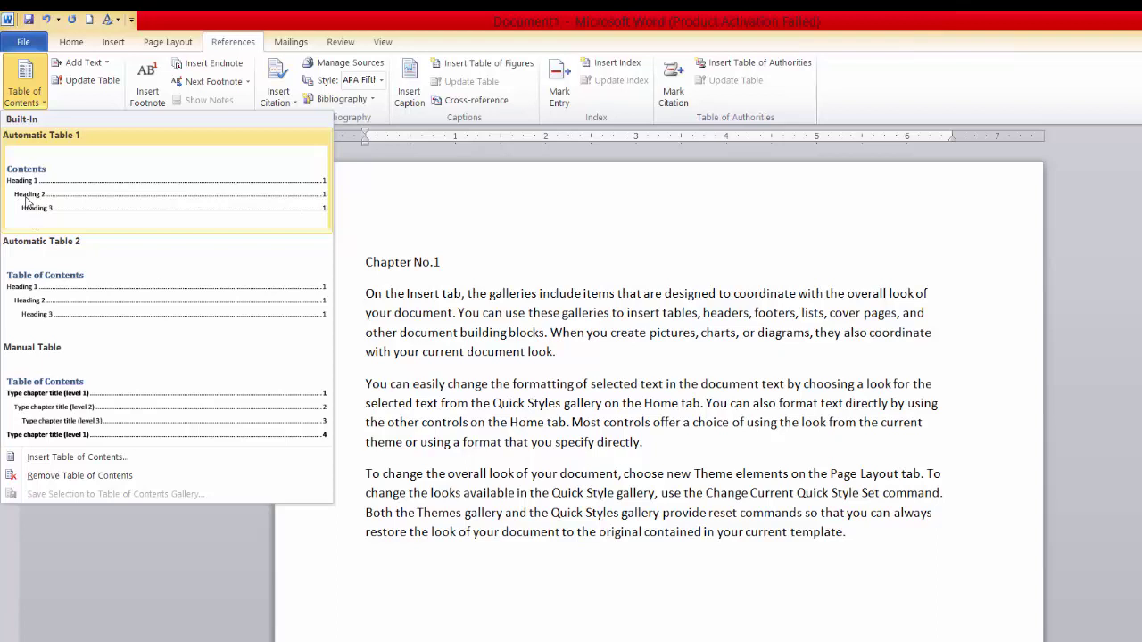
{"action": "left_click", "coordinate": [616, 281]}
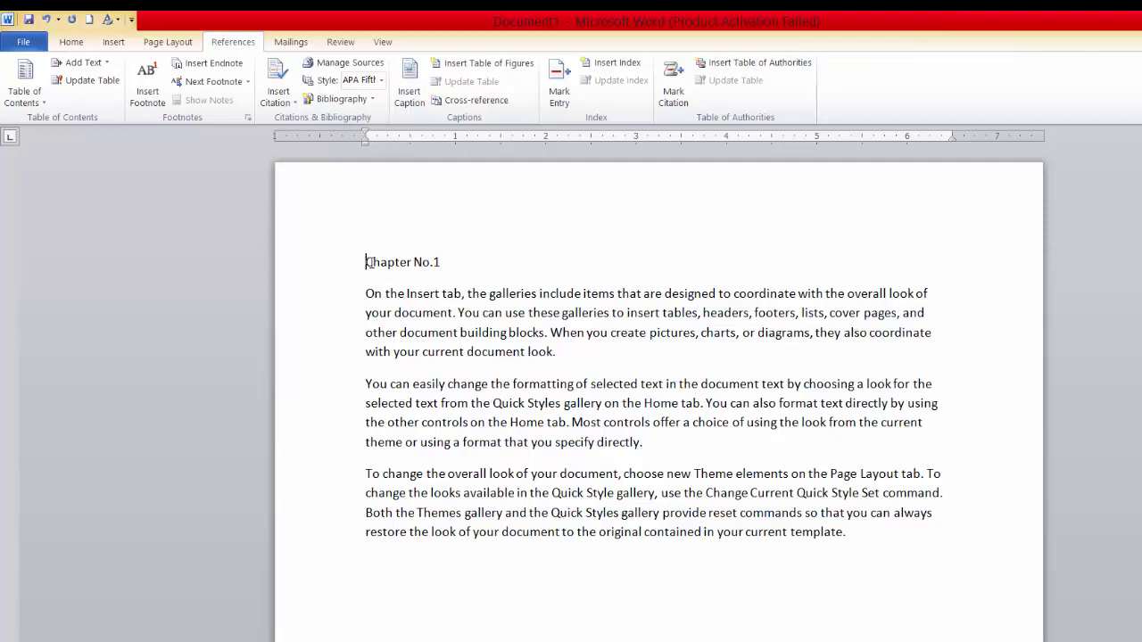
- Select the "Chapter No.1" heading and preview the Heading 1 style on it without applying the style
{"action": "left_click_drag", "start_coordinate": [367, 262], "coordinate": [451, 261]}
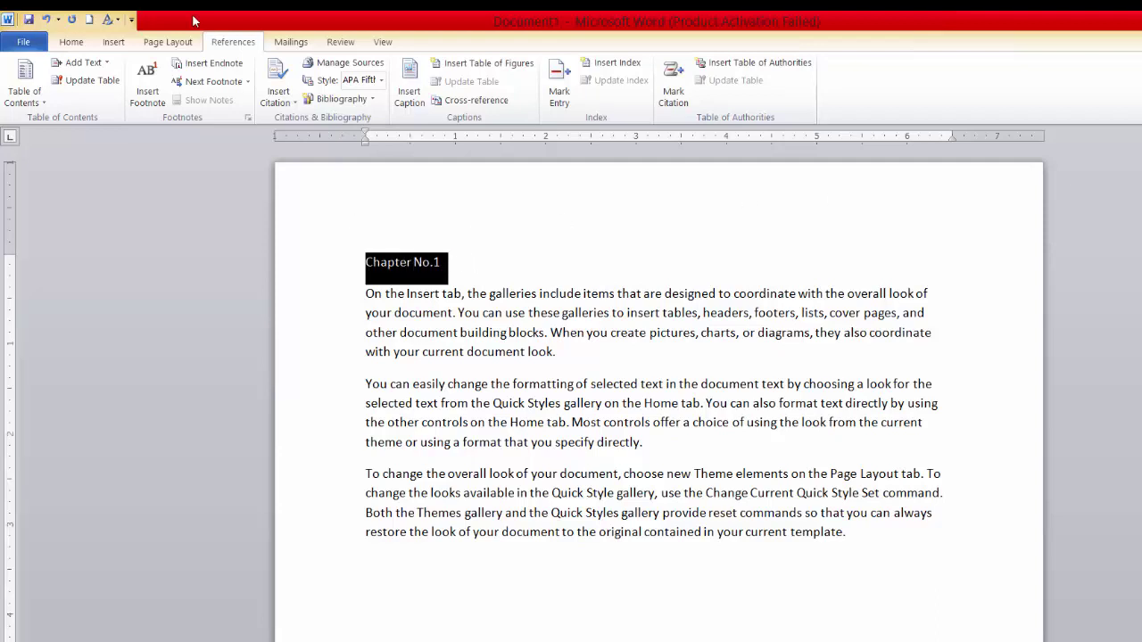
{"action": "left_click", "coordinate": [70, 44]}
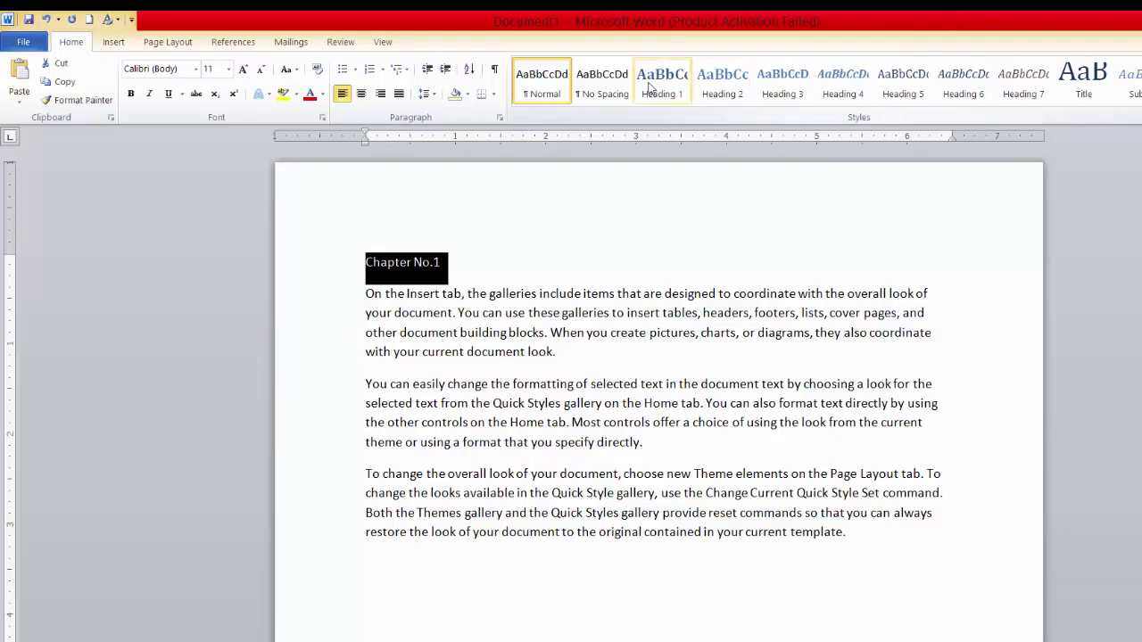
{"action": "left_click", "coordinate": [470, 272]}
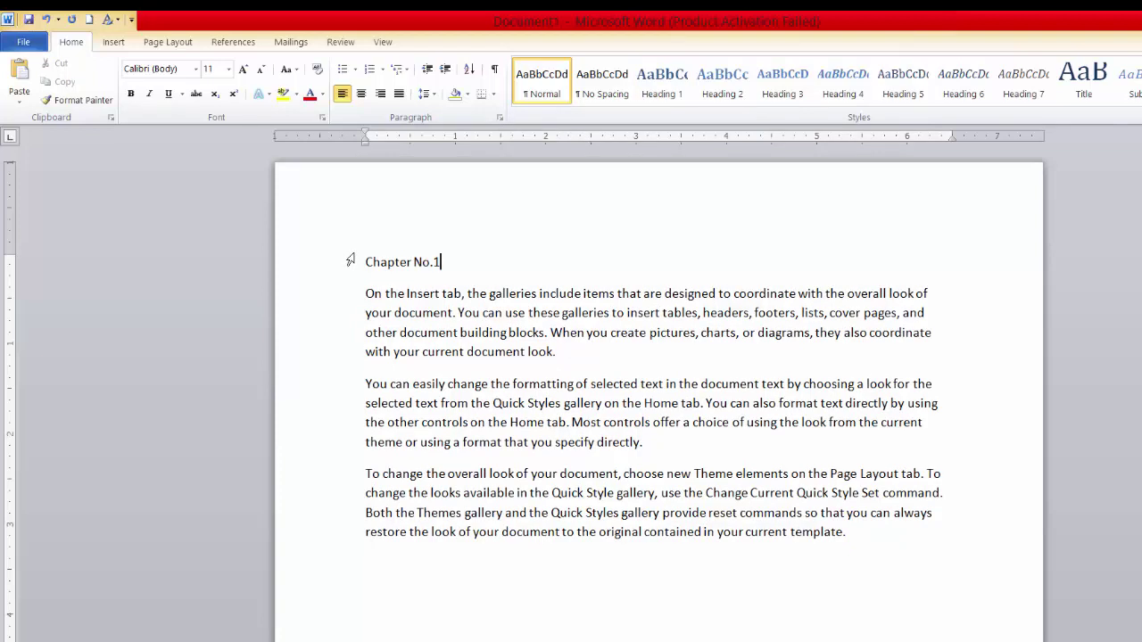
{"action": "left_click_drag", "start_coordinate": [364, 258], "coordinate": [460, 265]}
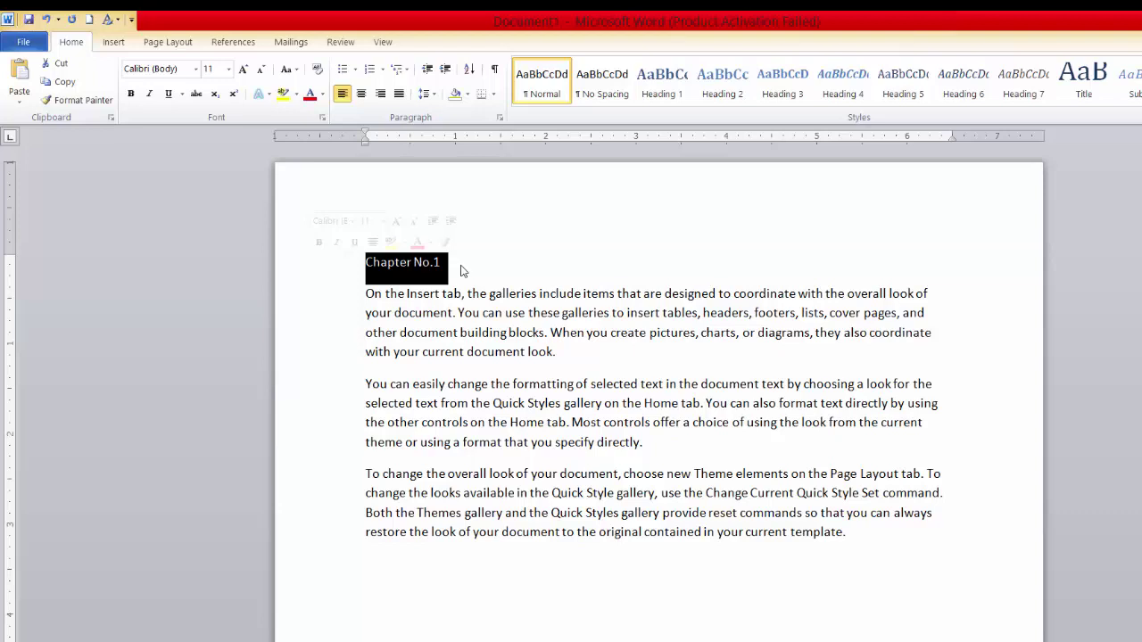
{"action": "left_click", "coordinate": [461, 267]}
{"action": "left_click_drag", "start_coordinate": [451, 264], "coordinate": [388, 263]}
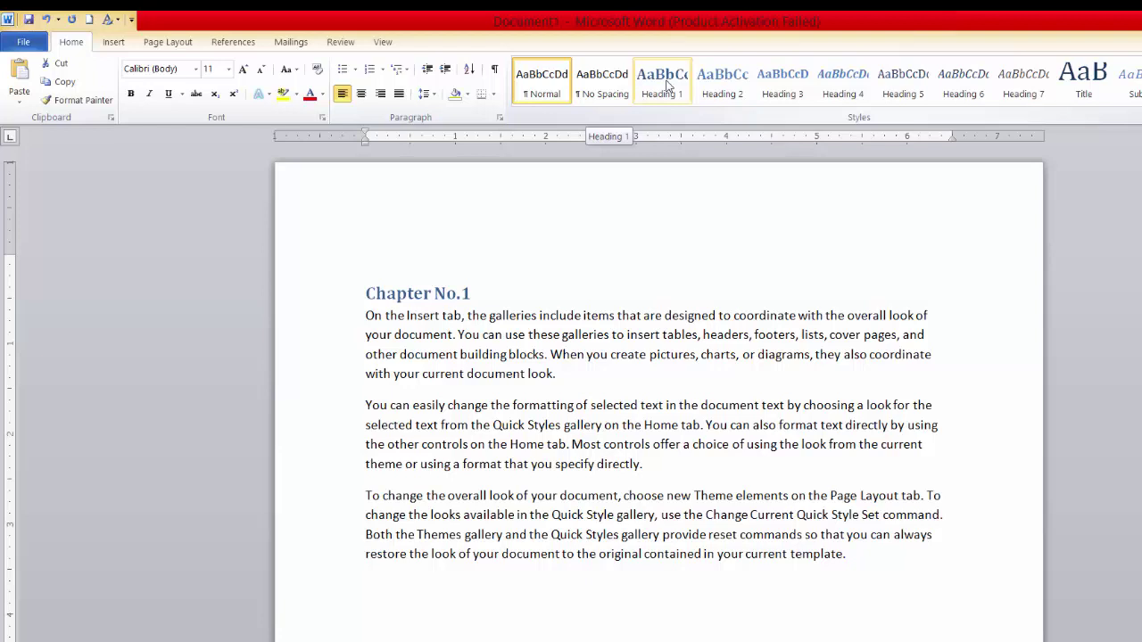
{"action": "left_click", "coordinate": [604, 265]}
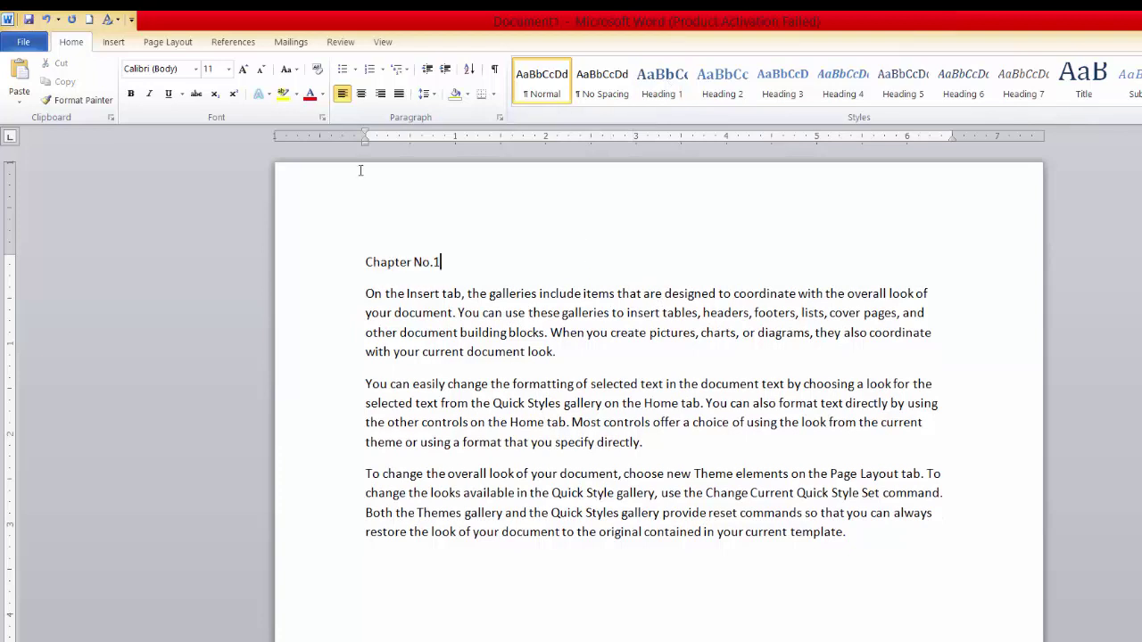
- Add three blank lines above the "Chapter No.1" heading and place the cursor on the first blank line
{"action": "left_click", "coordinate": [234, 42]}
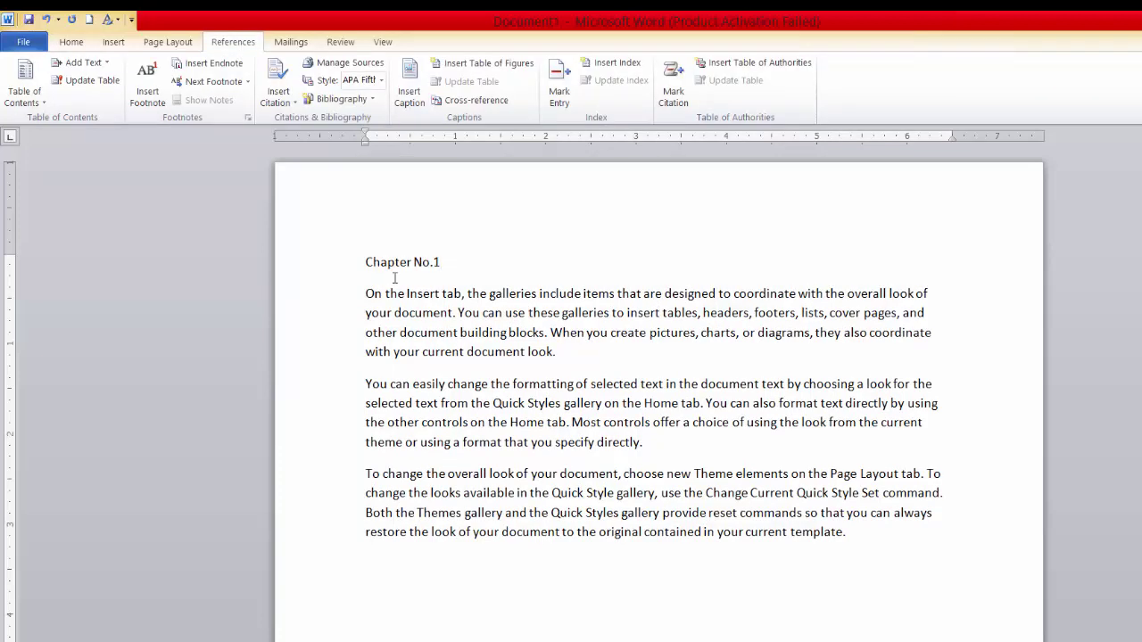
{"action": "left_click", "coordinate": [366, 262]}
{"action": "key", "text": "Return"}
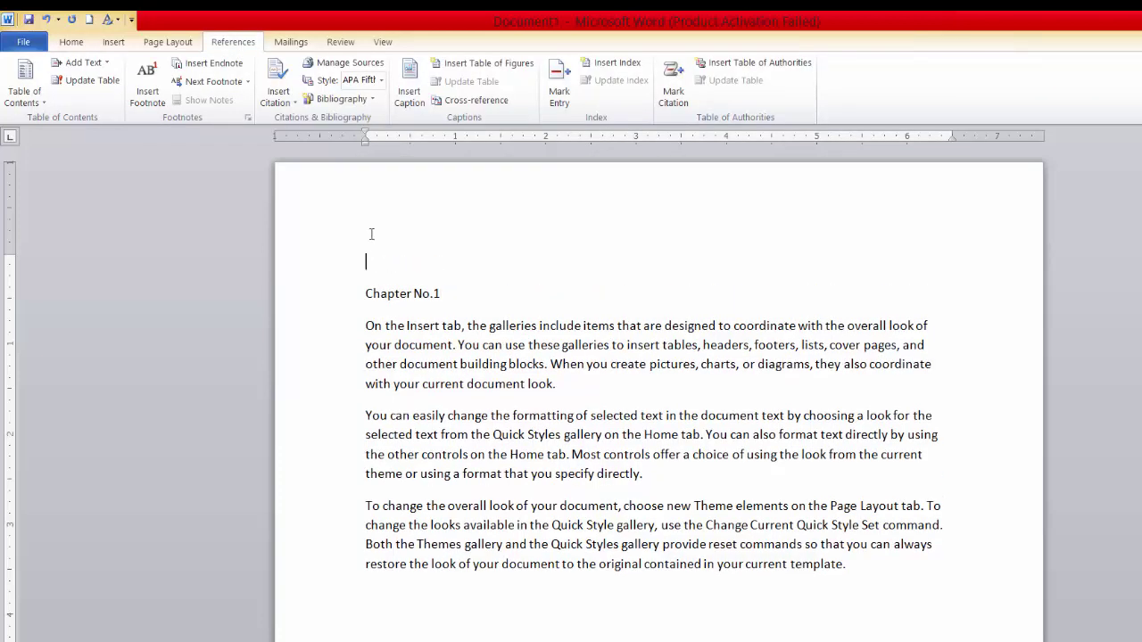
{"action": "key", "text": "Return"}
{"action": "key", "text": "Return"}
{"action": "key", "text": "Up"}
{"action": "key", "text": "Up"}
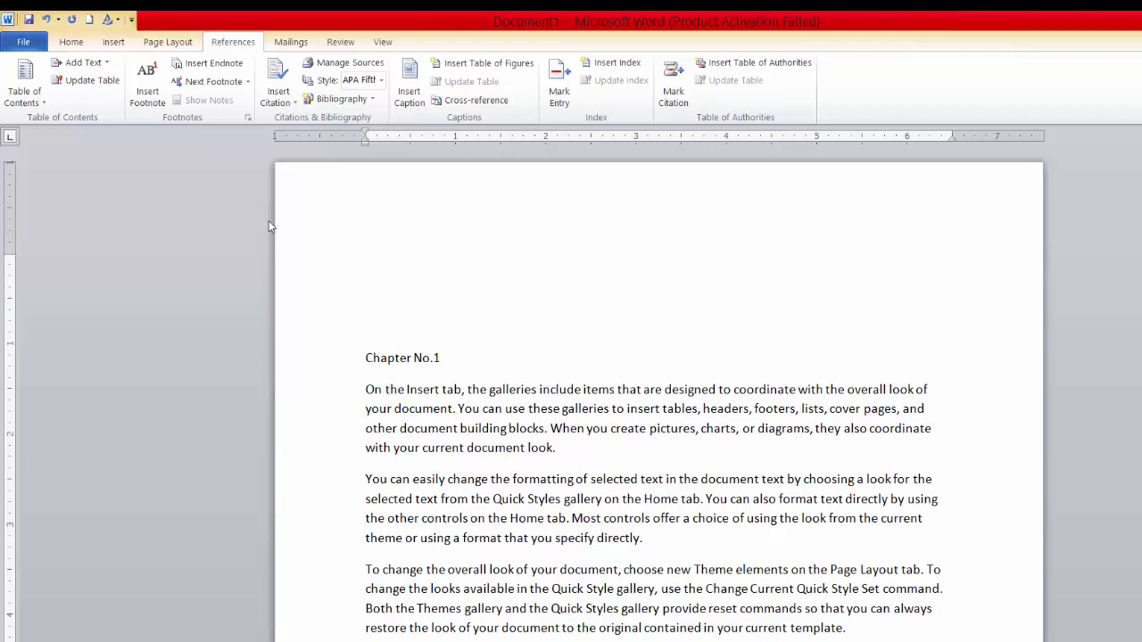
- Try to insert the Automatic Table 1 table of contents on the first blank line, and undo the insertion
{"action": "left_click", "coordinate": [40, 104]}
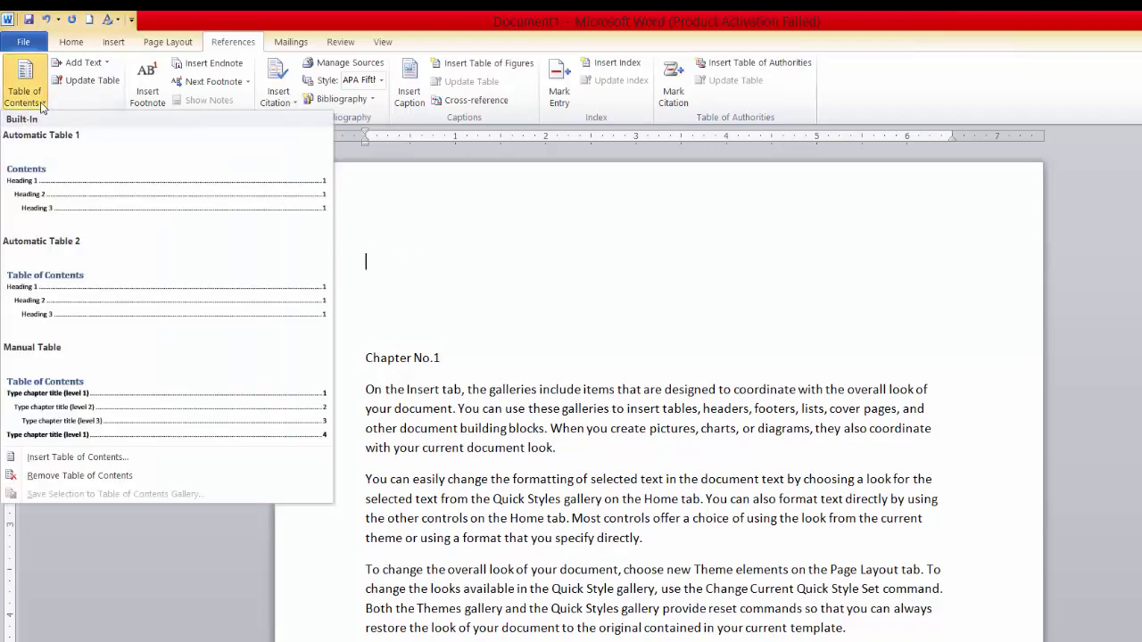
{"action": "left_click", "coordinate": [58, 194]}
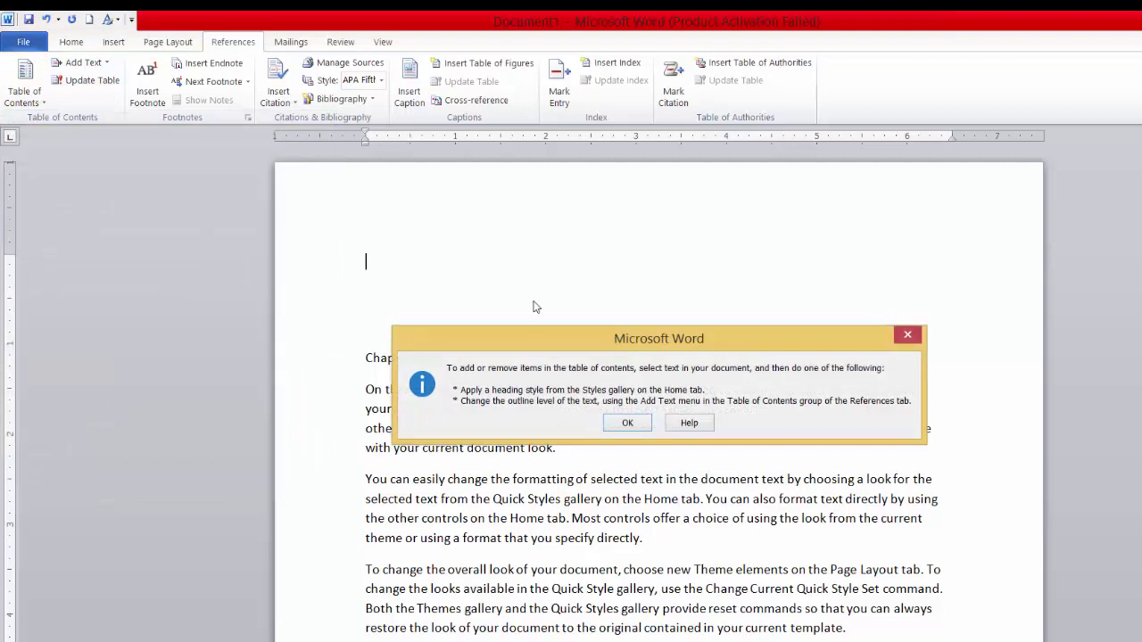
{"action": "left_click_drag", "start_coordinate": [621, 344], "coordinate": [607, 270]}
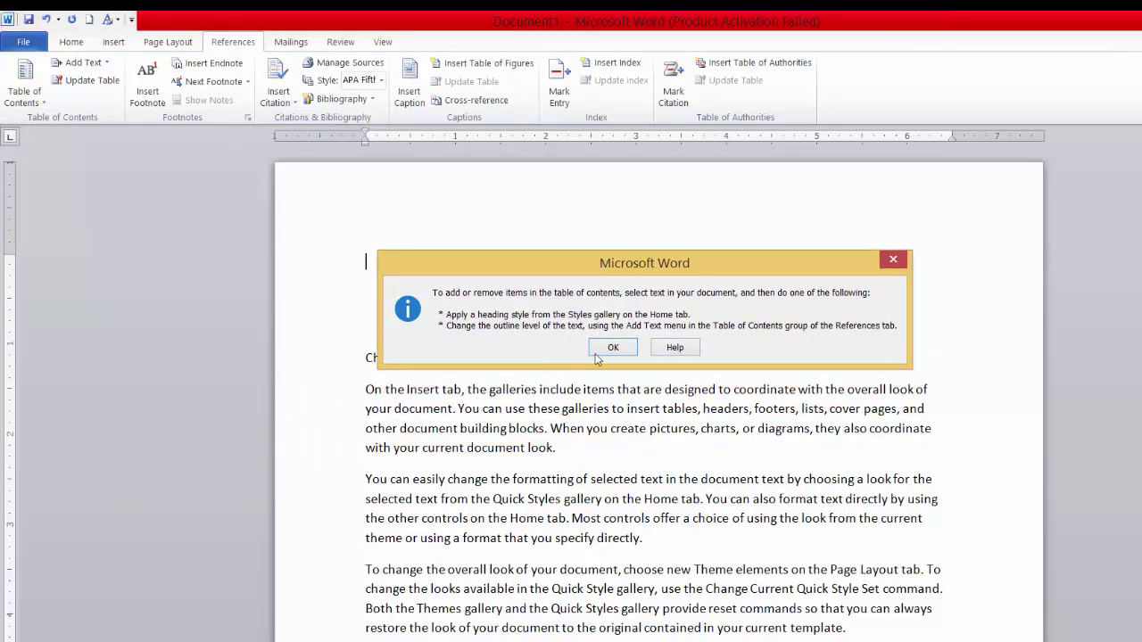
{"action": "left_click", "coordinate": [894, 261]}
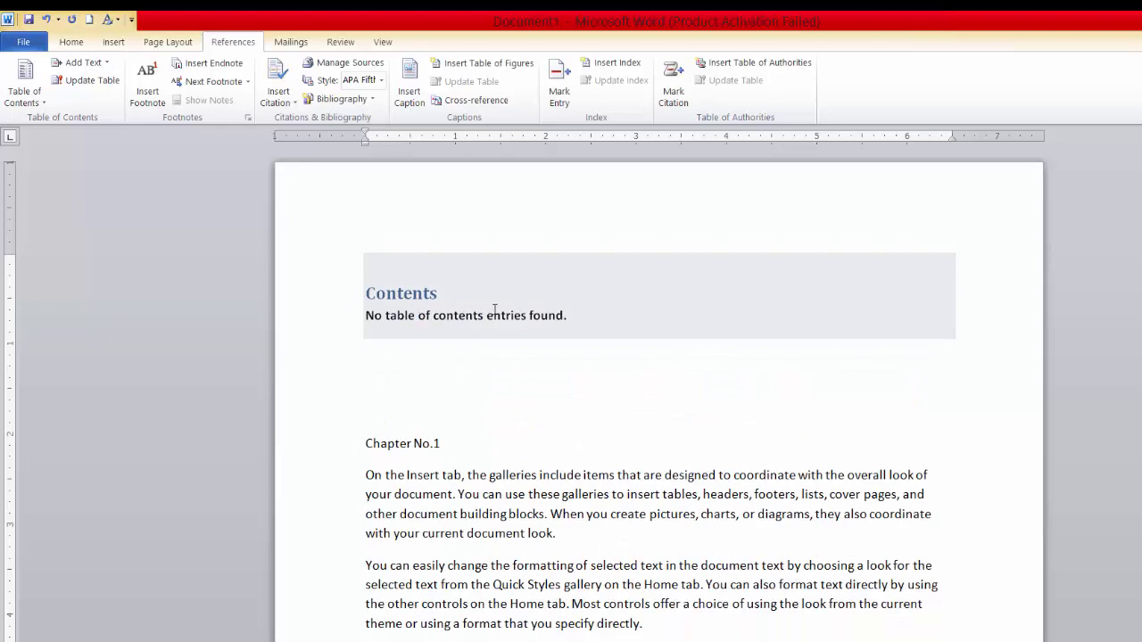
{"action": "left_click", "coordinate": [494, 310]}
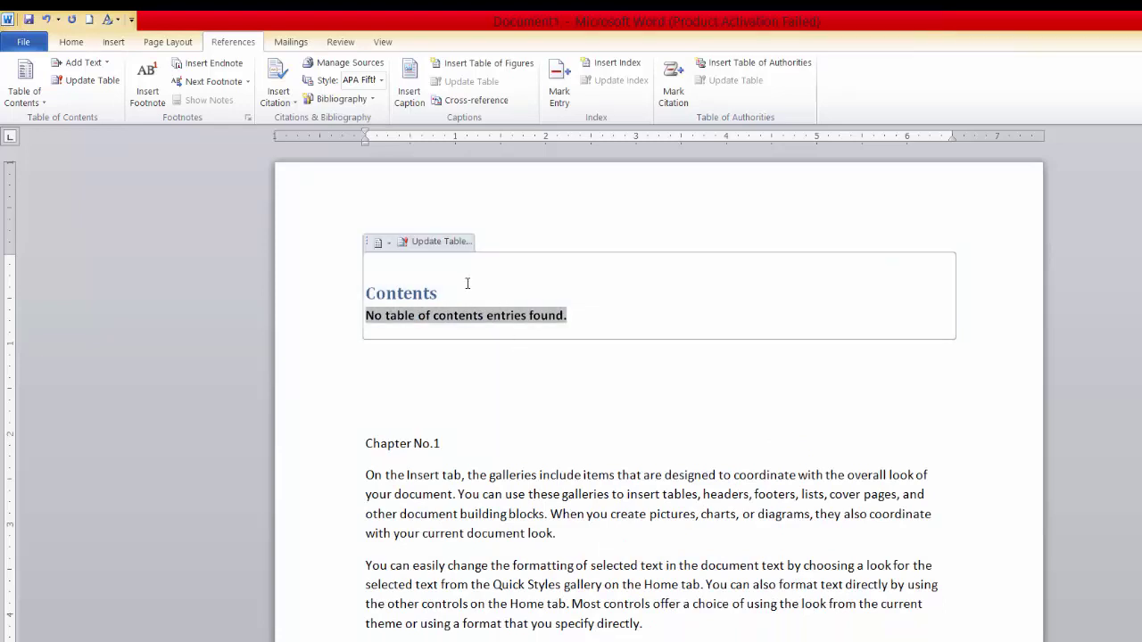
{"action": "left_click", "coordinate": [610, 390]}
{"action": "key", "text": "ctrl+z"}
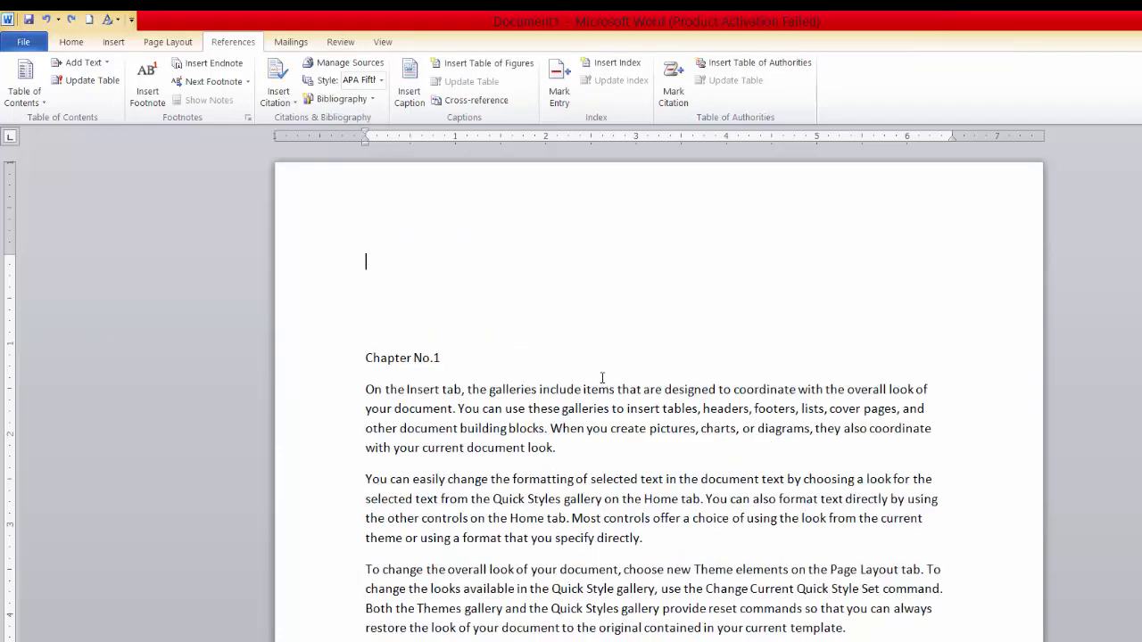
- Delete the three blank lines above "Chapter No.1" and apply the Heading 1 style to that heading
{"action": "key", "text": "Delete"}
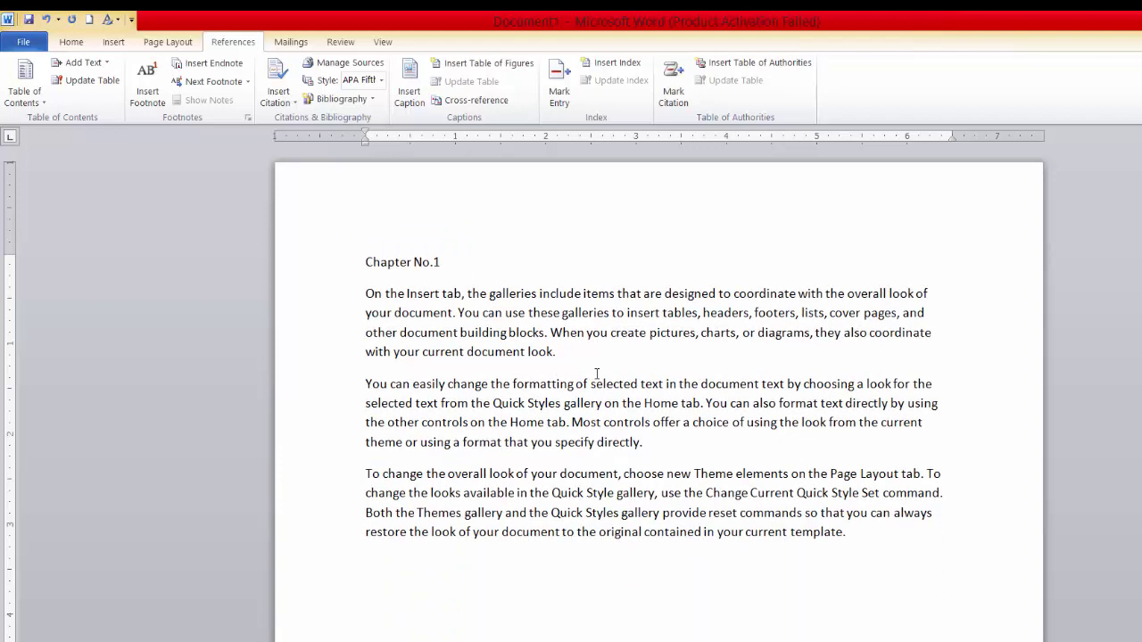
{"action": "left_click_drag", "start_coordinate": [471, 264], "coordinate": [387, 252]}
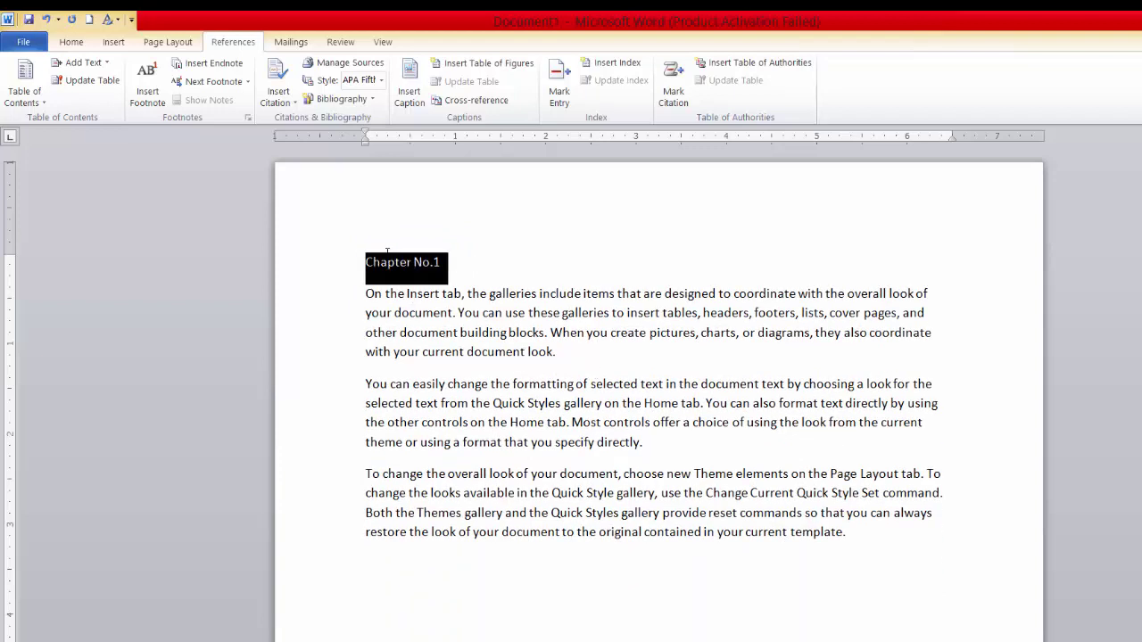
{"action": "left_click", "coordinate": [75, 42]}
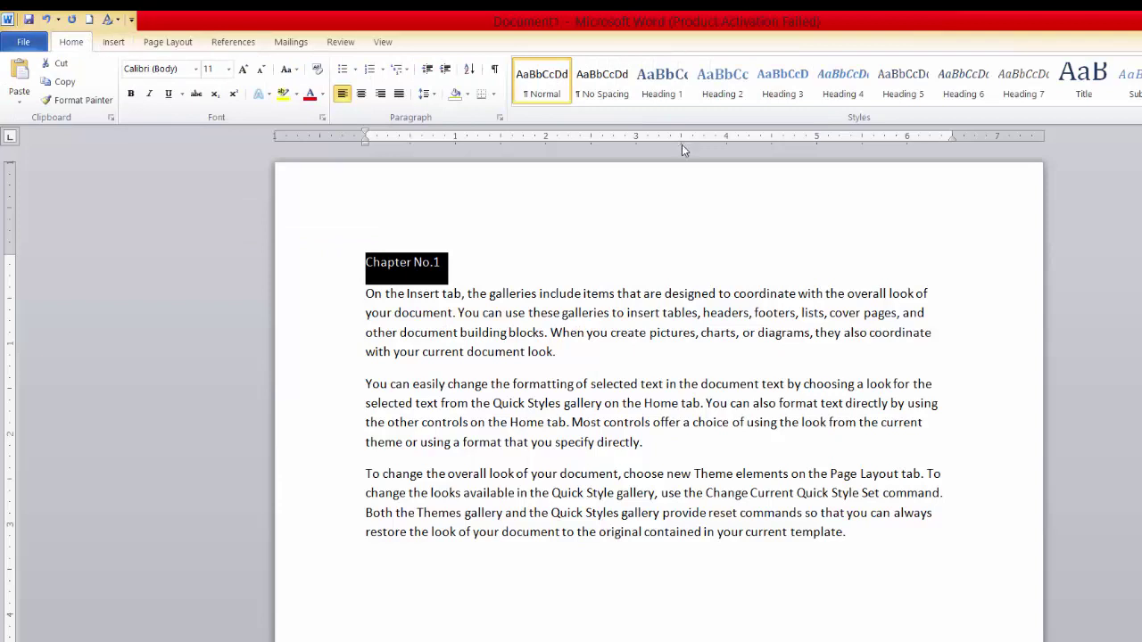
{"action": "left_click", "coordinate": [661, 96]}
- Apply the Heading 1 style to the "Chapter No.2" and "Chapter No.3" headings
{"action": "scroll", "coordinate": [571, 235], "scroll_direction": "down", "scroll_amount": 15}
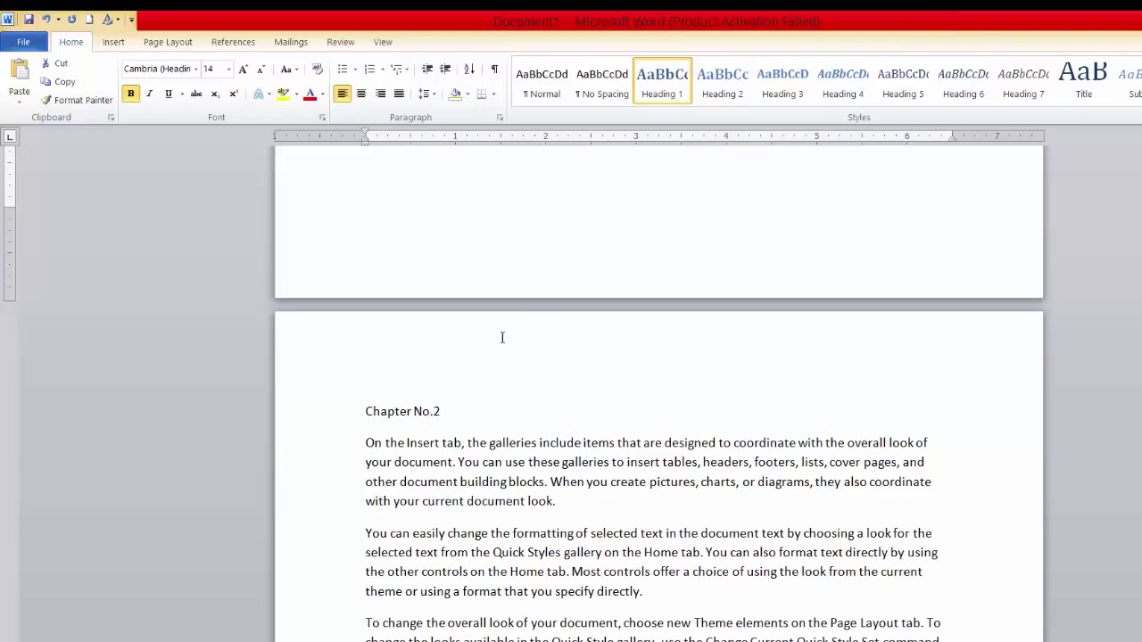
{"action": "left_click_drag", "start_coordinate": [452, 409], "coordinate": [365, 411]}
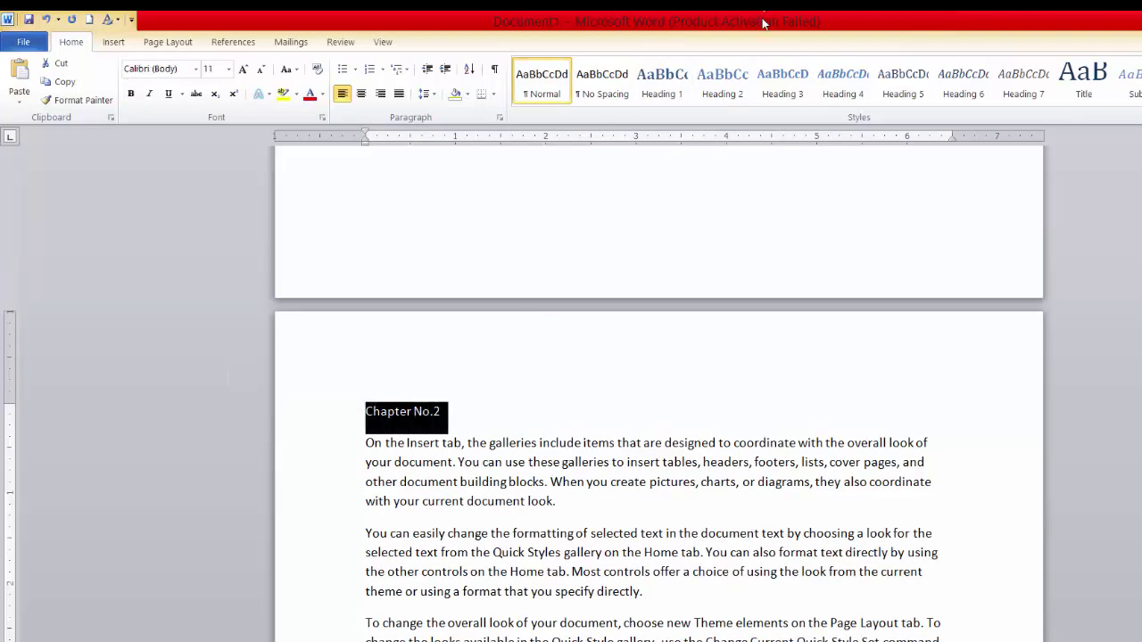
{"action": "left_click", "coordinate": [669, 91]}
{"action": "scroll", "coordinate": [669, 91], "scroll_direction": "down", "scroll_amount": 6}
{"action": "left_click", "coordinate": [510, 409]}
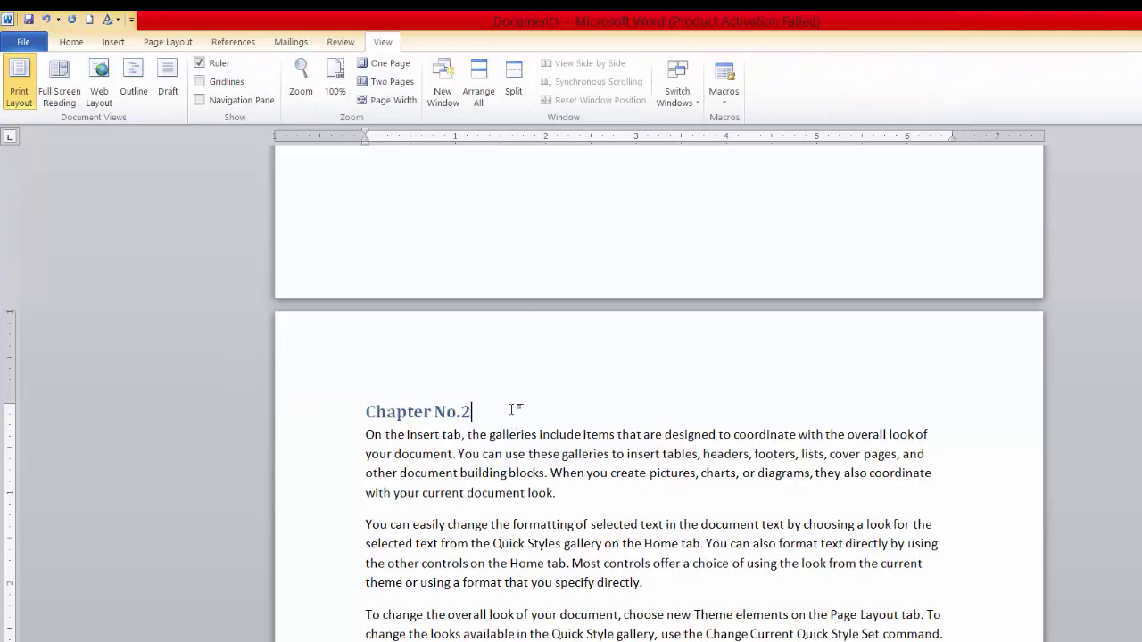
{"action": "left_click", "coordinate": [71, 42]}
{"action": "scroll", "coordinate": [326, 161], "scroll_direction": "down", "scroll_amount": 15}
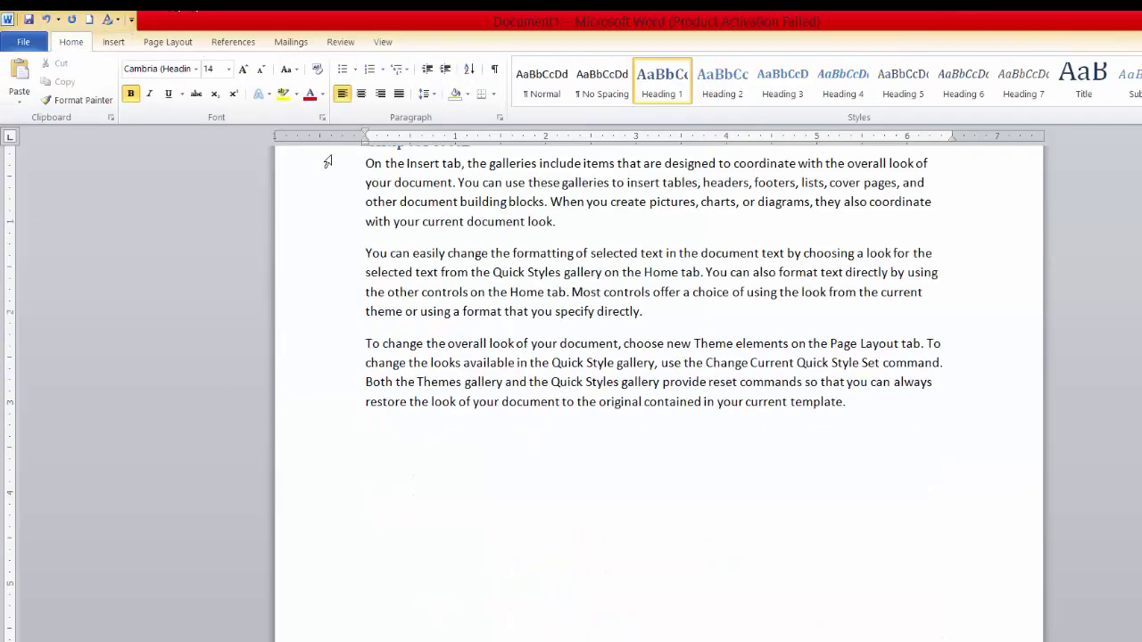
{"action": "scroll", "coordinate": [373, 269], "scroll_direction": "down", "scroll_amount": 7}
{"action": "left_click_drag", "start_coordinate": [449, 289], "coordinate": [365, 289]}
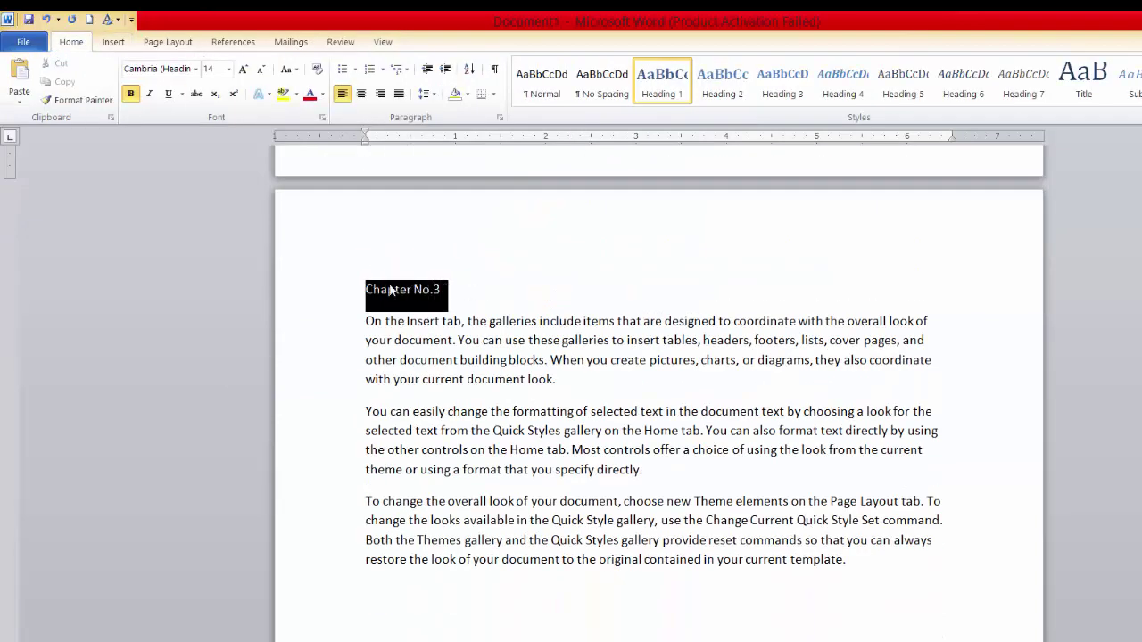
{"action": "left_click", "coordinate": [662, 80]}
- Apply the Heading 1 style to the "Chapter No.4" and "Chapter No.5" headings
{"action": "scroll", "coordinate": [556, 204], "scroll_direction": "down", "scroll_amount": 12}
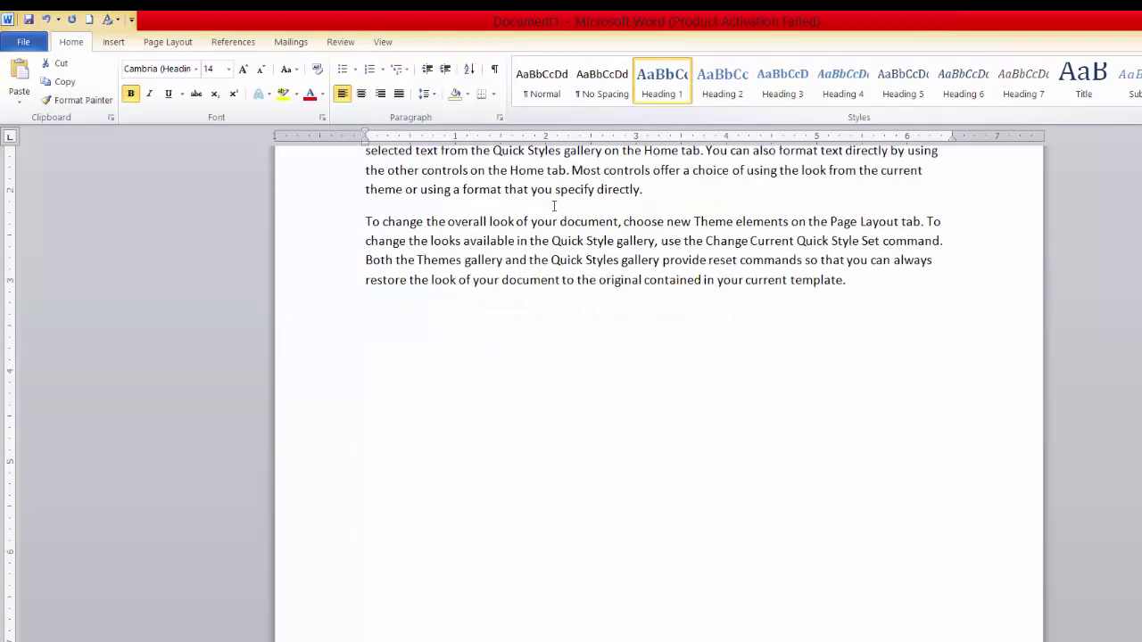
{"action": "scroll", "coordinate": [423, 421], "scroll_direction": "down", "scroll_amount": 4}
{"action": "left_click_drag", "start_coordinate": [439, 303], "coordinate": [365, 303]}
{"action": "left_click", "coordinate": [658, 93]}
{"action": "scroll", "coordinate": [484, 400], "scroll_direction": "down", "scroll_amount": 4}
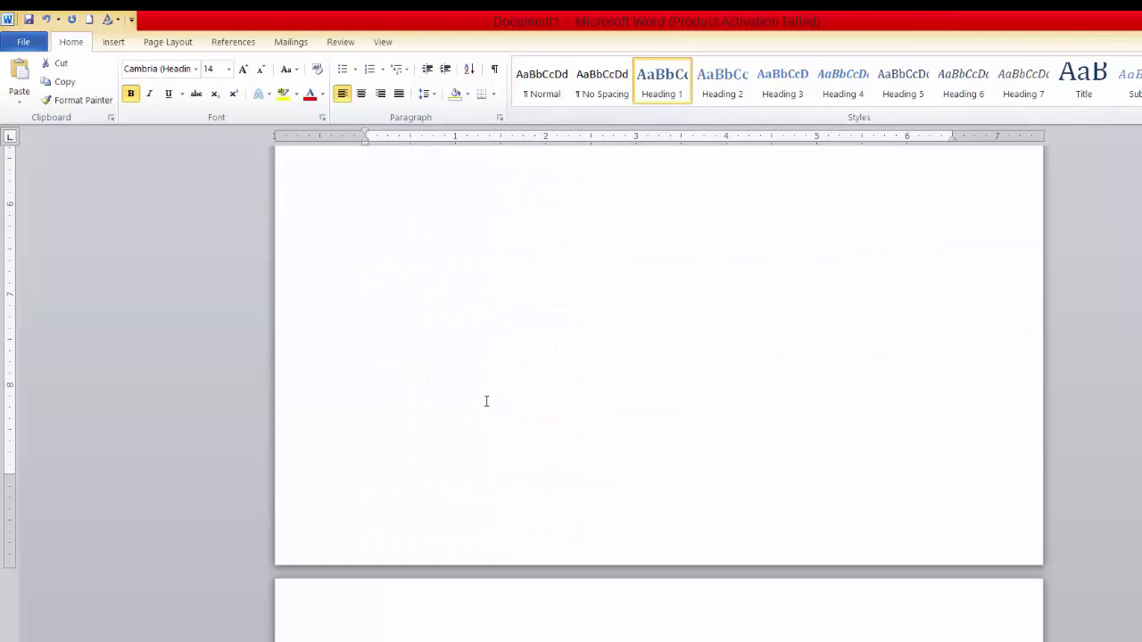
{"action": "scroll", "coordinate": [419, 224], "scroll_direction": "down", "scroll_amount": 10}
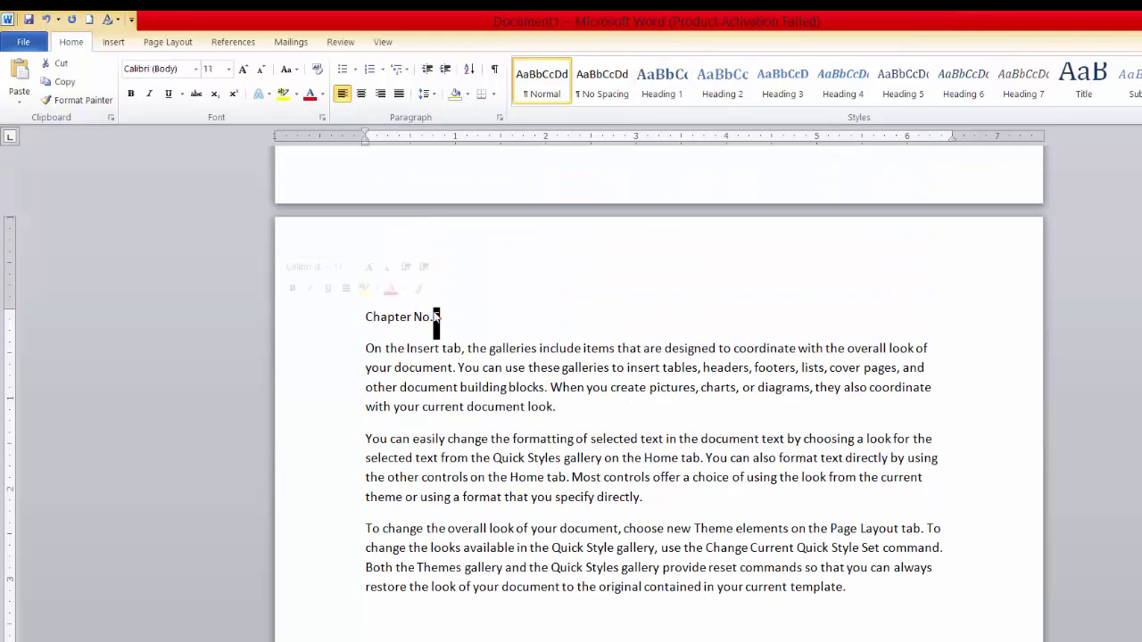
{"action": "left_click_drag", "start_coordinate": [440, 317], "coordinate": [365, 317]}
{"action": "left_click", "coordinate": [664, 93]}
- Apply the Heading 1 style to the "Chapter No.6" and "Chapter No.7" headings
{"action": "scroll", "coordinate": [561, 255], "scroll_direction": "down", "scroll_amount": 12}
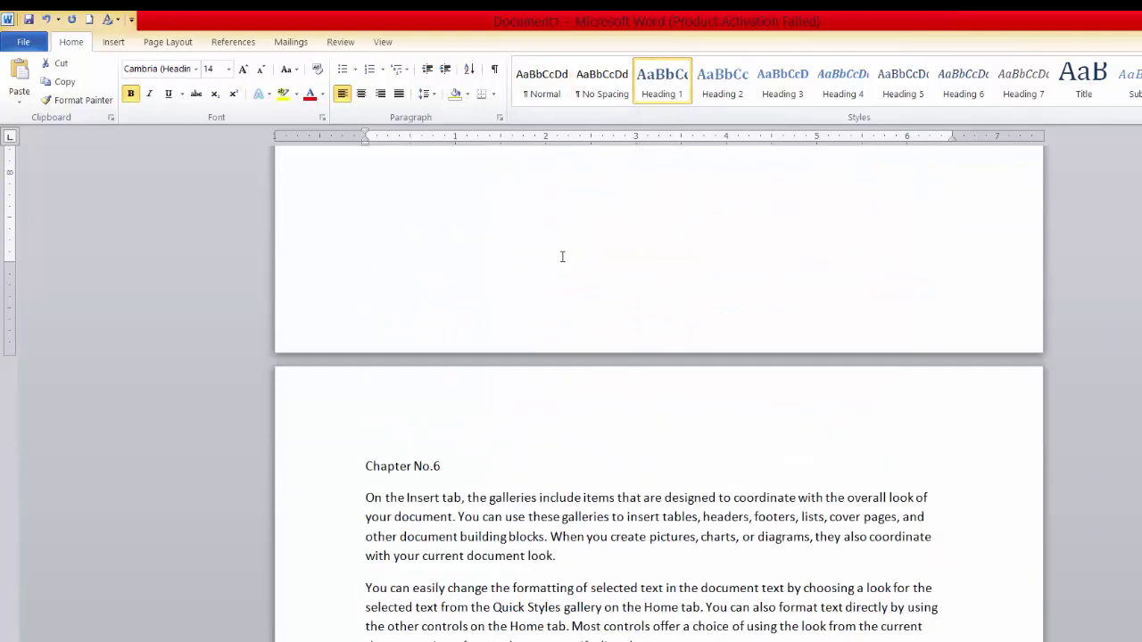
{"action": "scroll", "coordinate": [422, 314], "scroll_direction": "up", "scroll_amount": 3}
{"action": "triple_click", "coordinate": [424, 284]}
{"action": "left_click", "coordinate": [660, 89]}
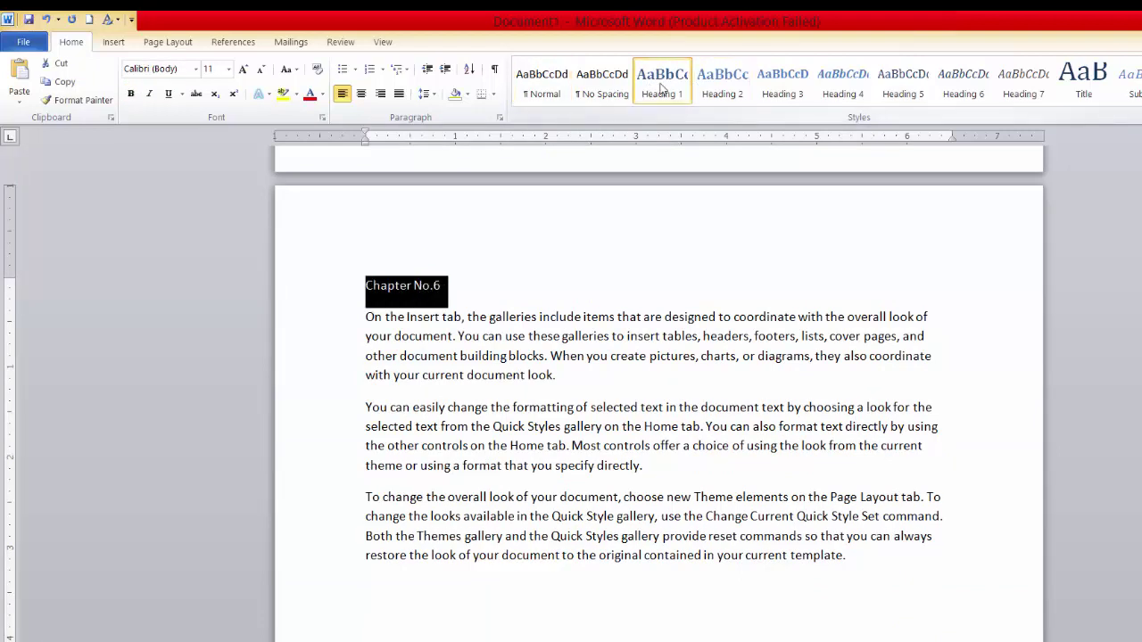
{"action": "scroll", "coordinate": [467, 265], "scroll_direction": "down", "scroll_amount": 12}
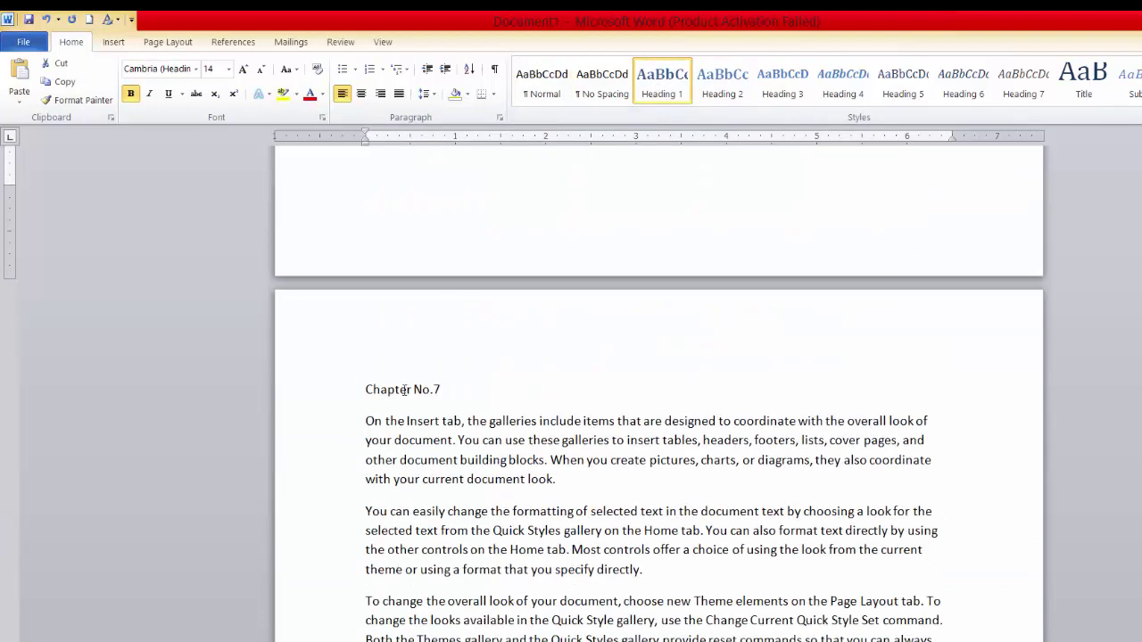
{"action": "triple_click", "coordinate": [402, 390]}
{"action": "left_click", "coordinate": [684, 79]}
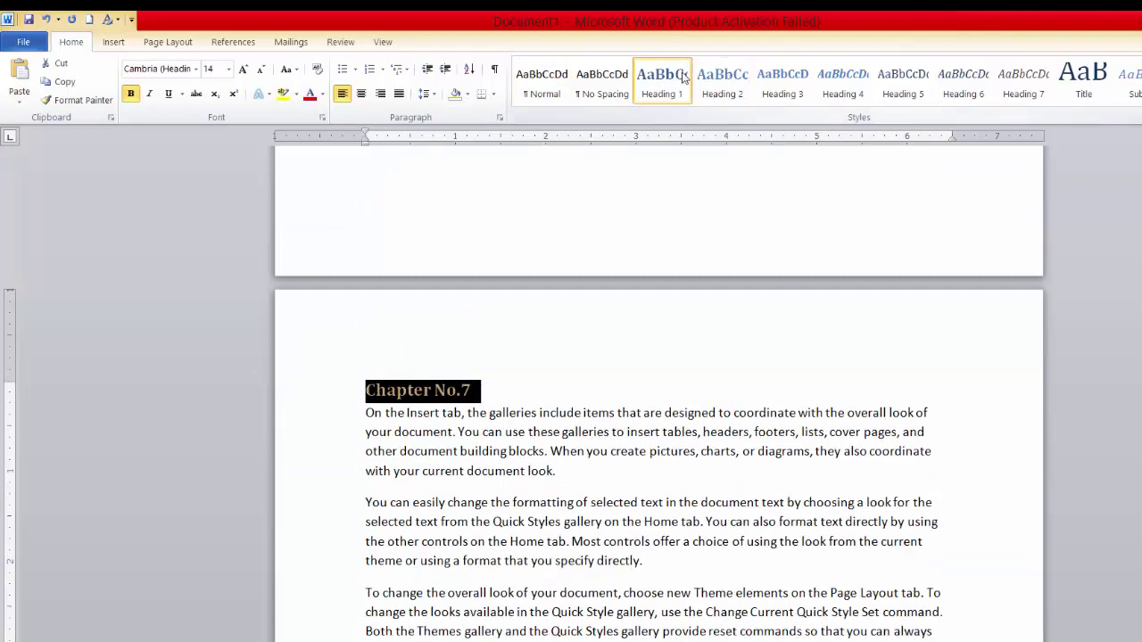
- Apply the Heading 1 style to the "Chapter No.8" and "Chapter No.9" headings
{"action": "left_click", "coordinate": [113, 42]}
{"action": "scroll", "coordinate": [398, 360], "scroll_direction": "down", "scroll_amount": 12}
{"action": "left_click", "coordinate": [444, 270]}
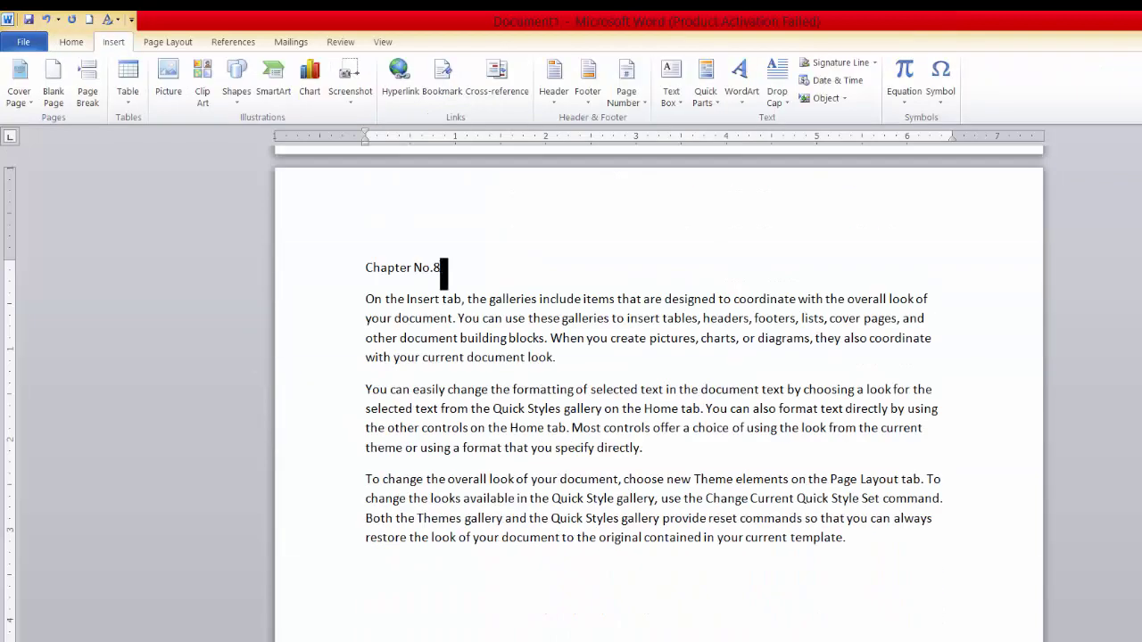
{"action": "triple_click", "coordinate": [443, 270]}
{"action": "left_click", "coordinate": [73, 44]}
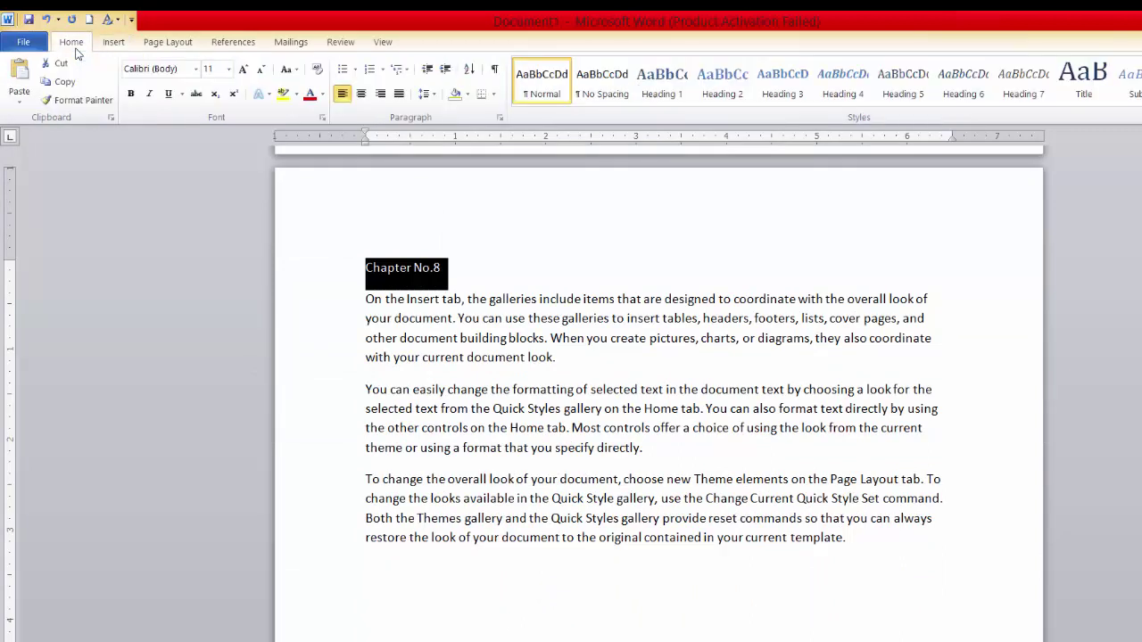
{"action": "left_click", "coordinate": [669, 82]}
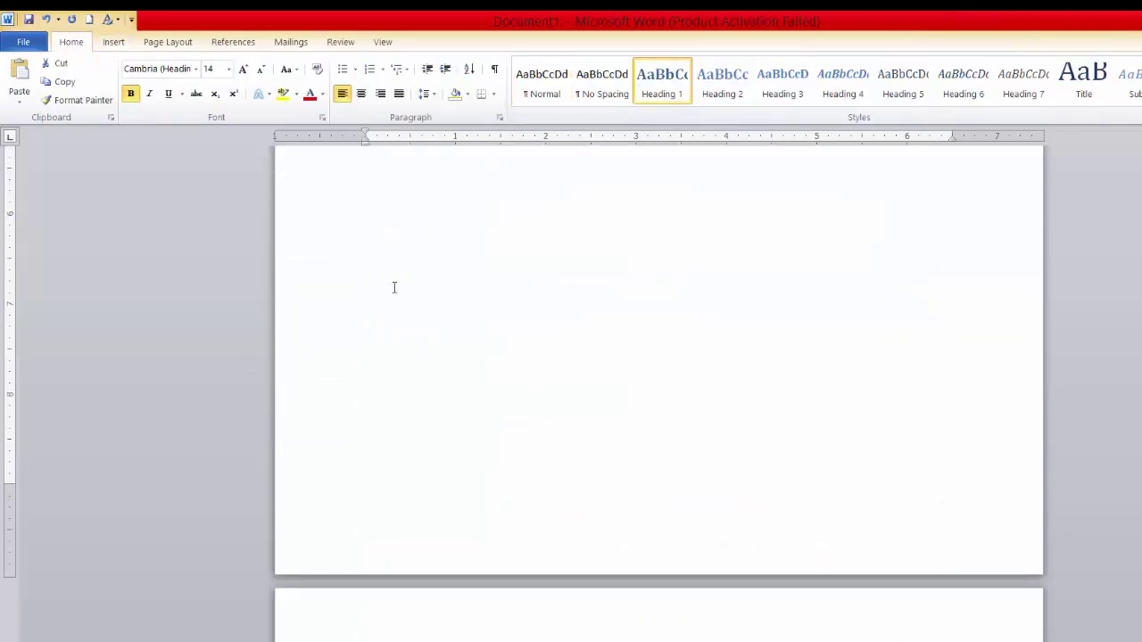
{"action": "scroll", "coordinate": [393, 287], "scroll_direction": "down", "scroll_amount": 5}
{"action": "triple_click", "coordinate": [423, 416]}
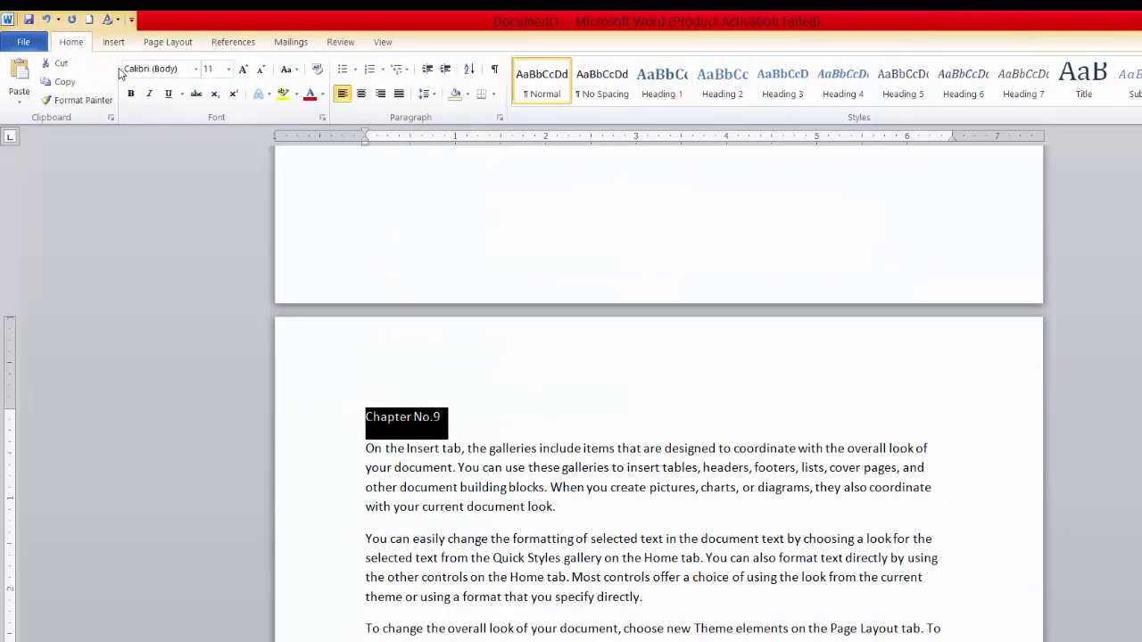
{"action": "left_click", "coordinate": [665, 81]}
- Apply the Heading 1 style to the "Chapter No.10" heading on the last chapter's page
{"action": "left_click", "coordinate": [381, 42]}
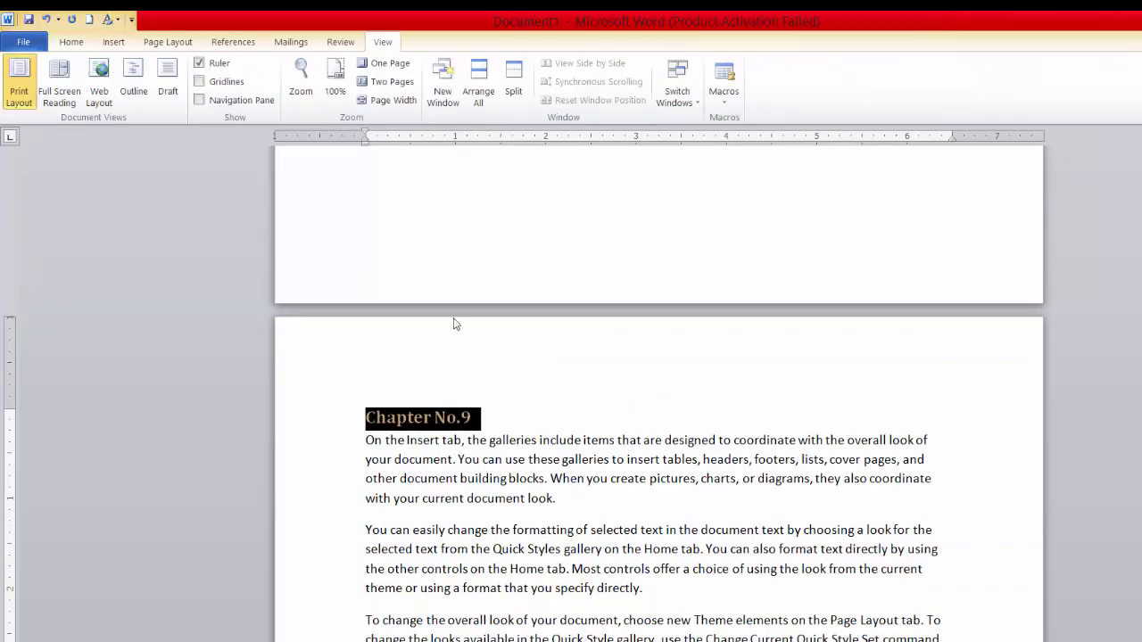
{"action": "scroll", "coordinate": [455, 339], "scroll_direction": "down", "scroll_amount": 12}
{"action": "scroll", "coordinate": [452, 368], "scroll_direction": "up", "scroll_amount": 7}
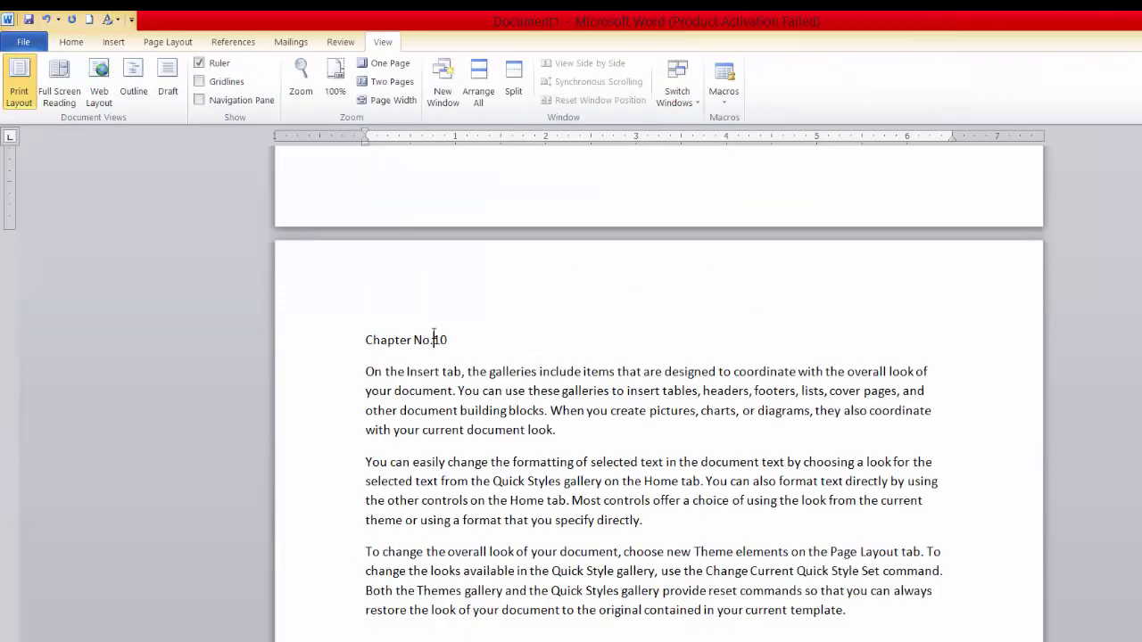
{"action": "triple_click", "coordinate": [433, 335]}
{"action": "left_click", "coordinate": [71, 42]}
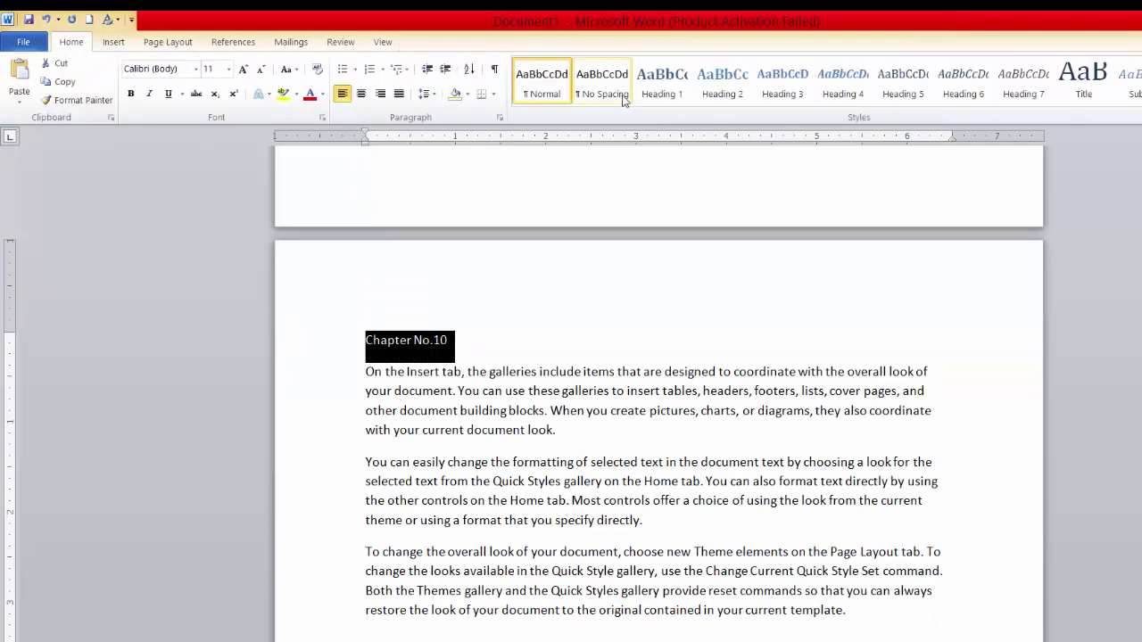
{"action": "left_click", "coordinate": [662, 83]}
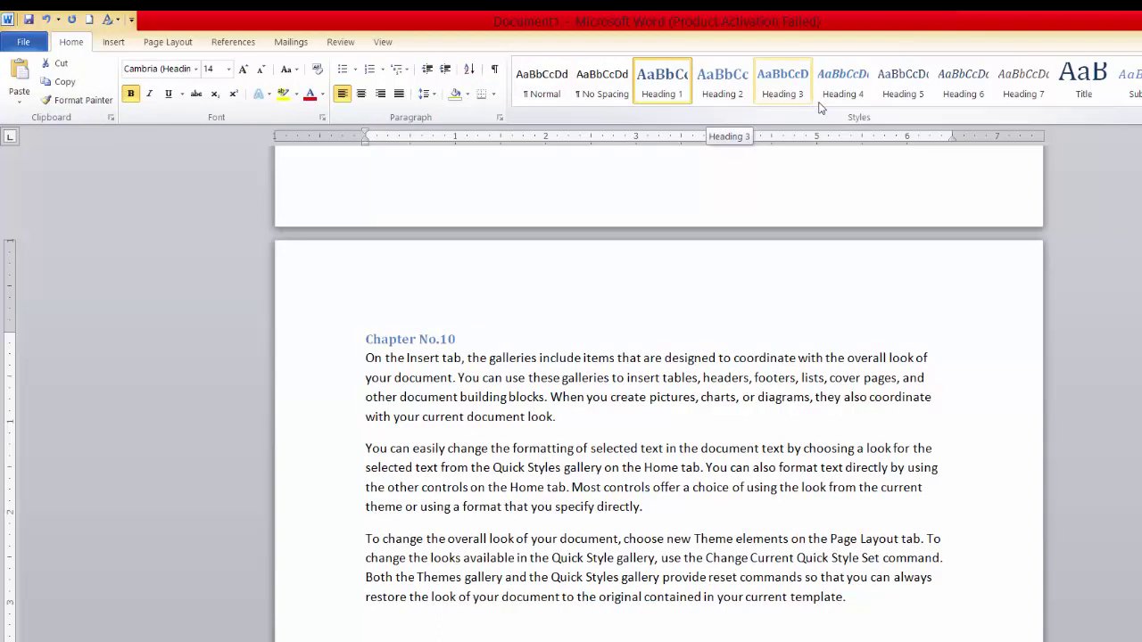
{"action": "left_click", "coordinate": [529, 318]}
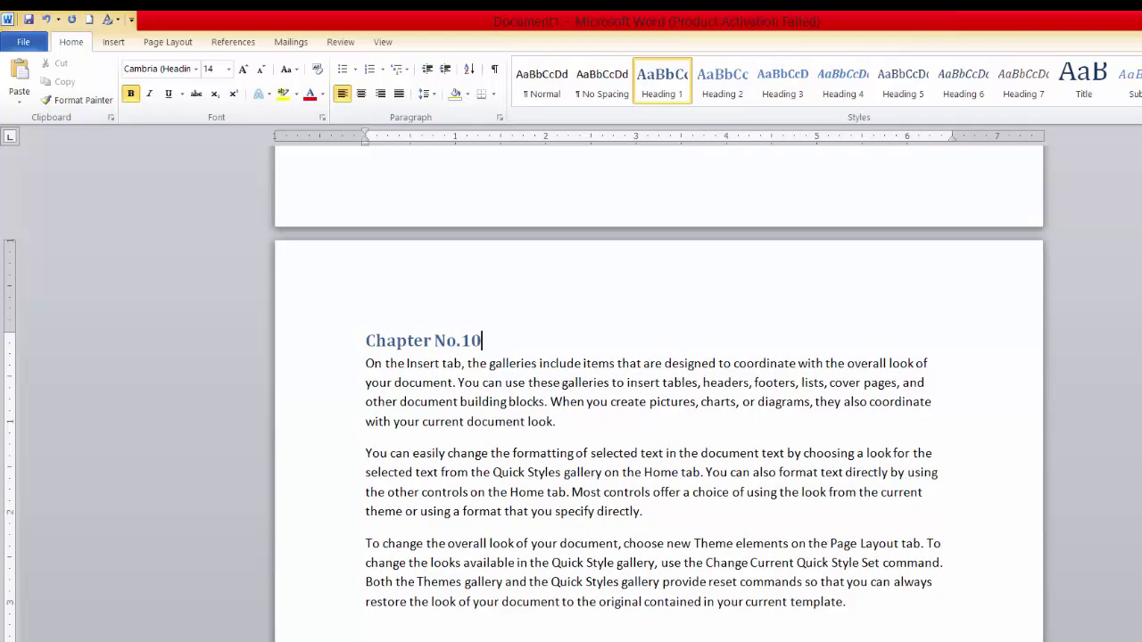
- Add two blank lines above the "Chapter No.1" heading at the document's start and place the cursor on the first one
{"action": "scroll", "coordinate": [659, 393], "scroll_direction": "up", "scroll_amount": 20}
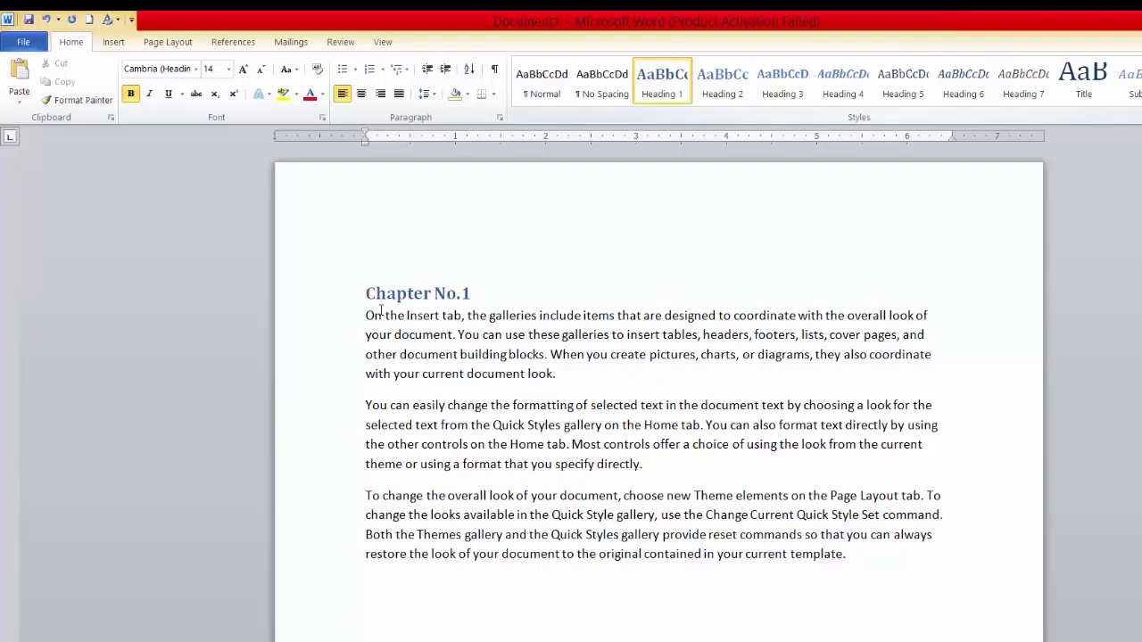
{"action": "left_click_drag", "start_coordinate": [368, 292], "coordinate": [481, 295]}
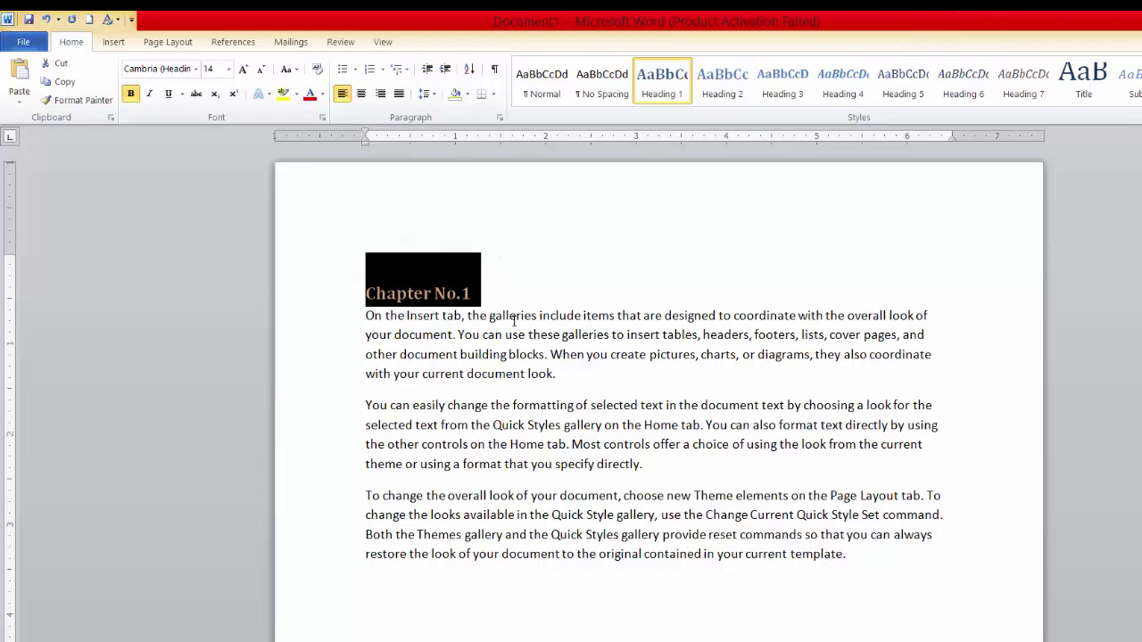
{"action": "left_click", "coordinate": [494, 316]}
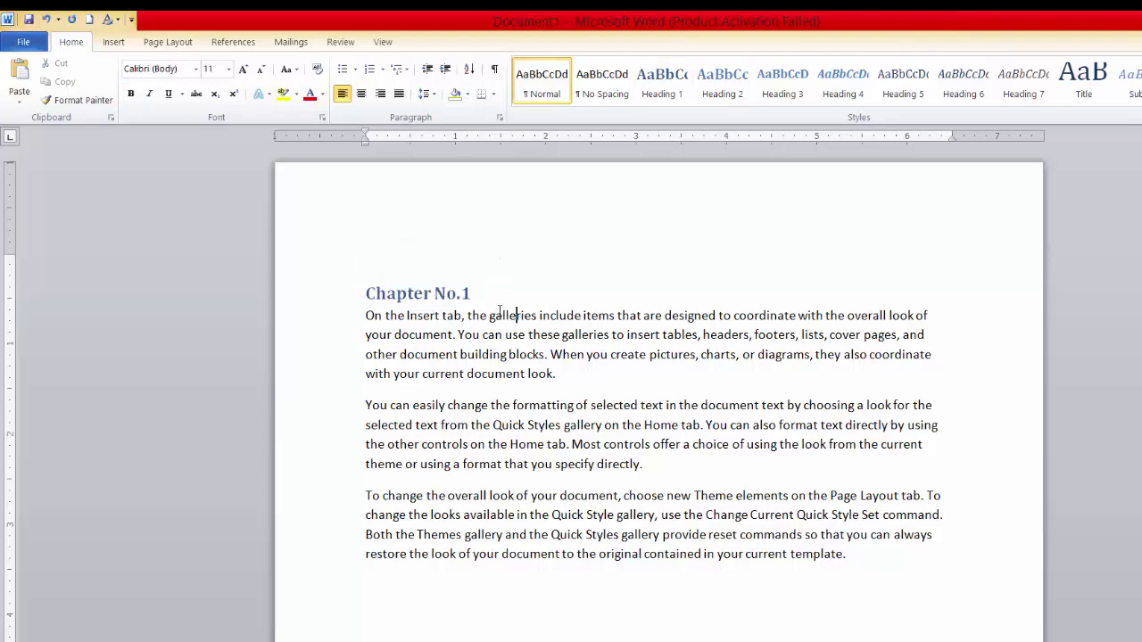
{"action": "left_click", "coordinate": [365, 282]}
{"action": "key", "text": "Return"}
{"action": "key", "text": "Return"}
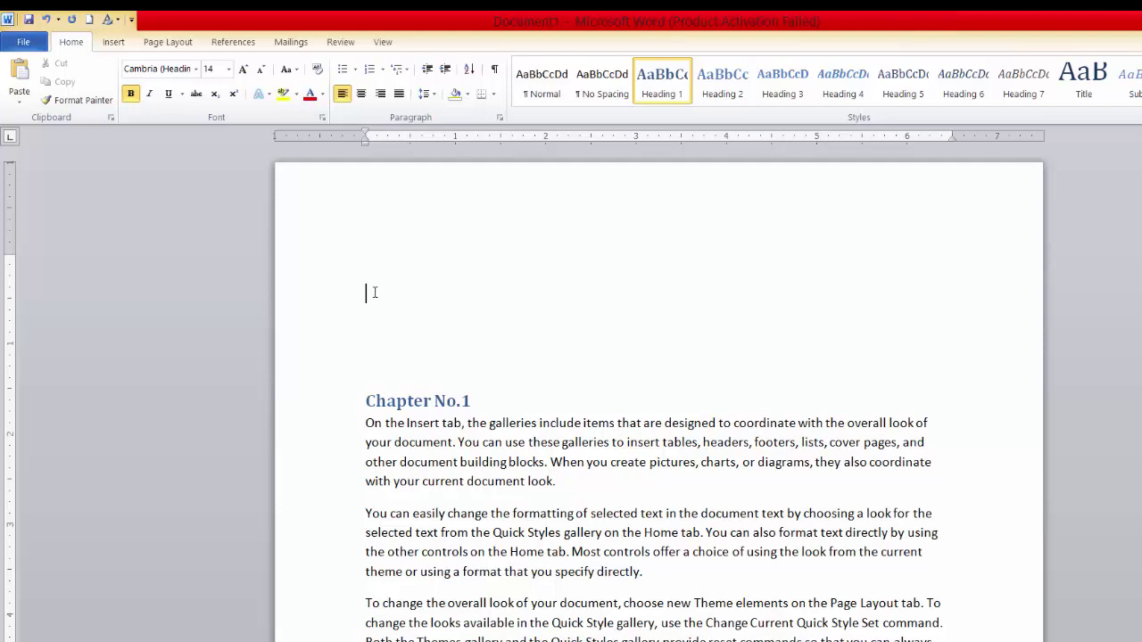
{"action": "left_click", "coordinate": [112, 42]}
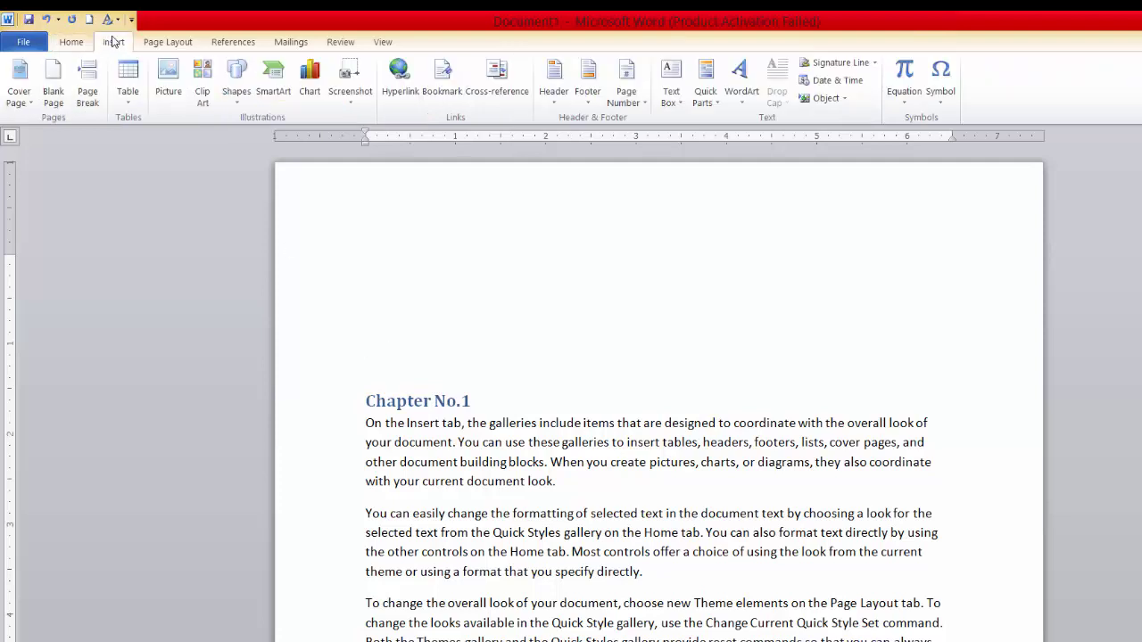
- Insert a page break above the "Chapter No.1" heading and place the cursor on the new blank first page
{"action": "left_click", "coordinate": [90, 104]}
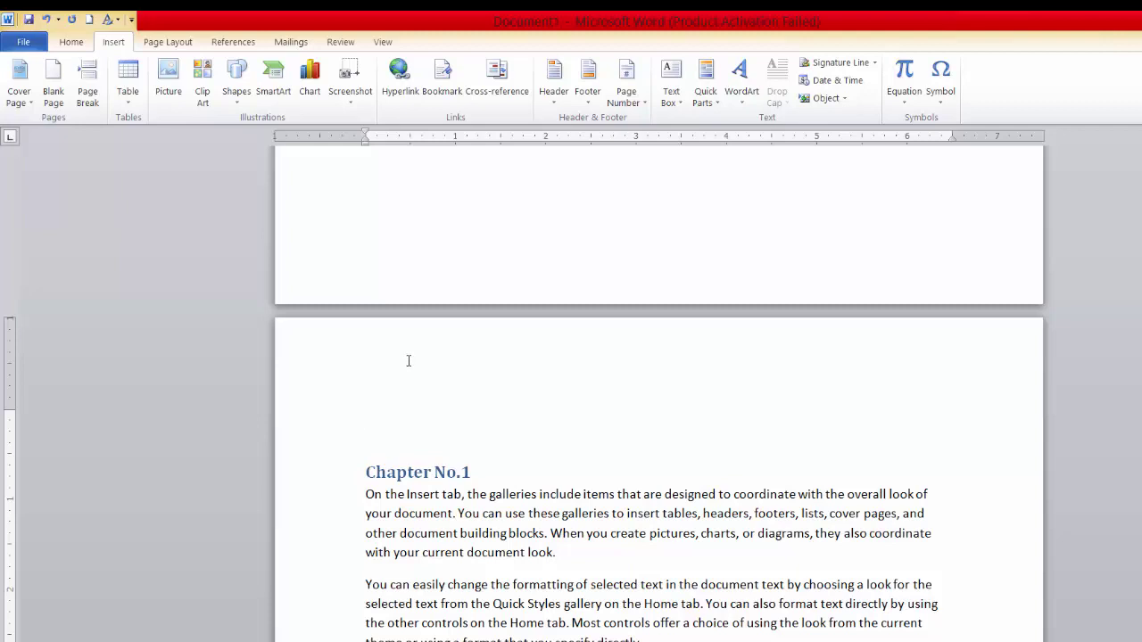
{"action": "key", "text": "Delete"}
{"action": "scroll", "coordinate": [568, 249], "scroll_direction": "up", "scroll_amount": 15}
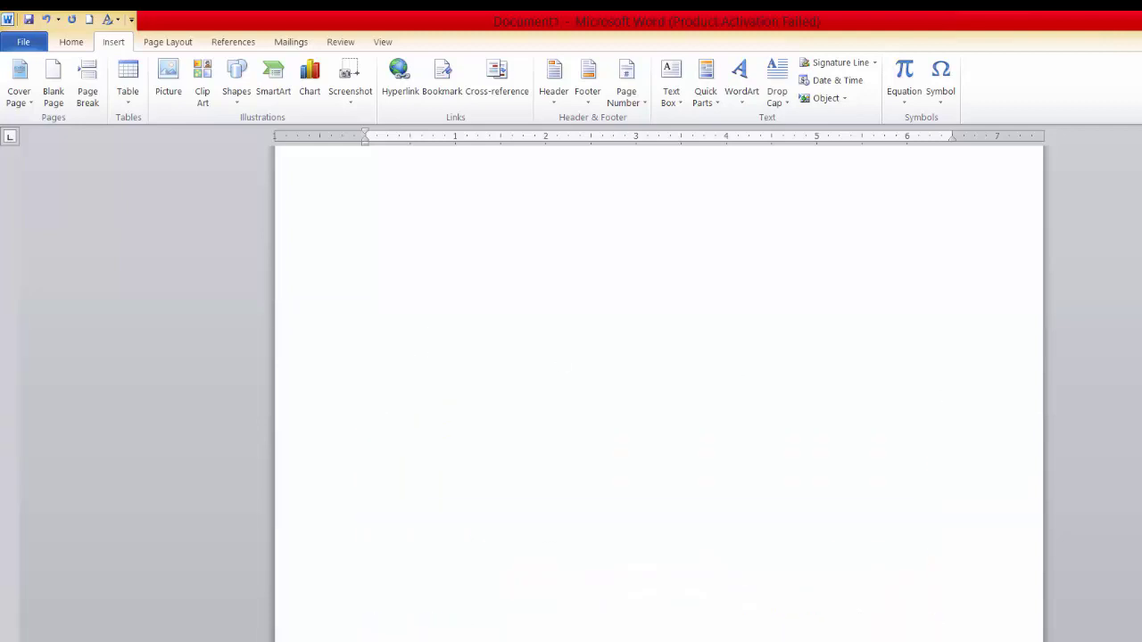
{"action": "left_click", "coordinate": [567, 249]}
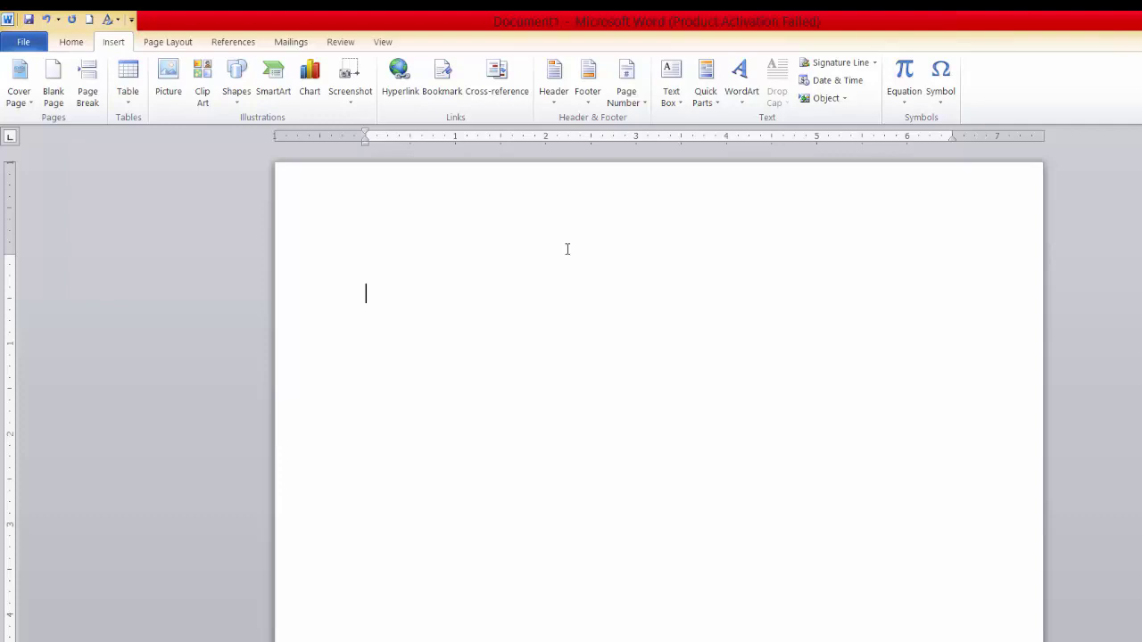
- Insert the built-in Automatic Table 1 table of contents on the blank first page
{"action": "left_click", "coordinate": [221, 42]}
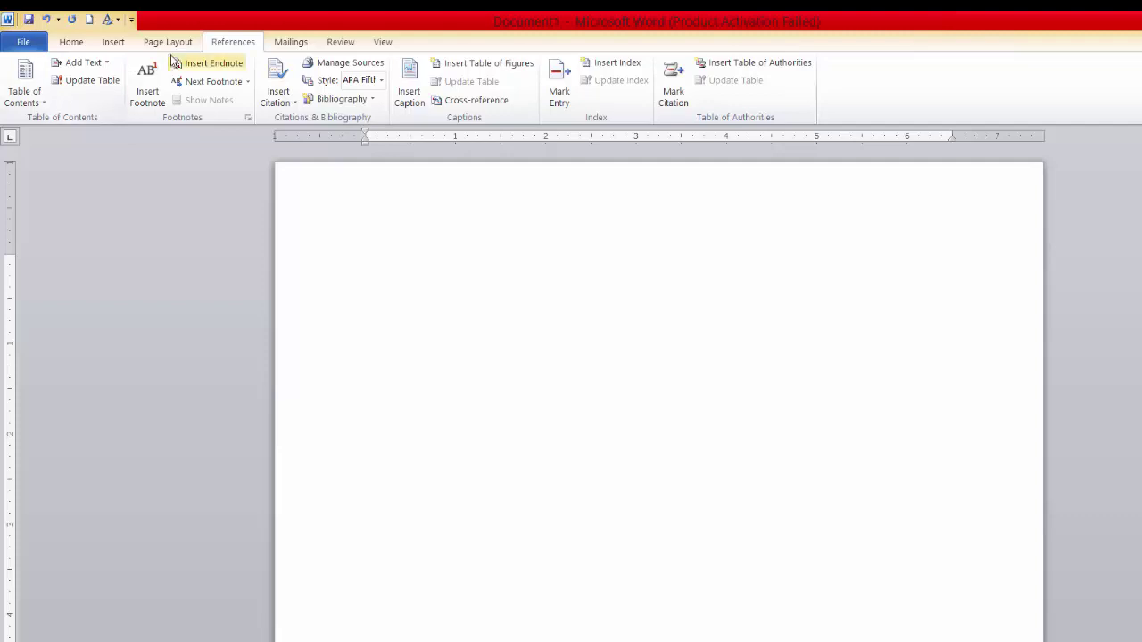
{"action": "left_click", "coordinate": [47, 104]}
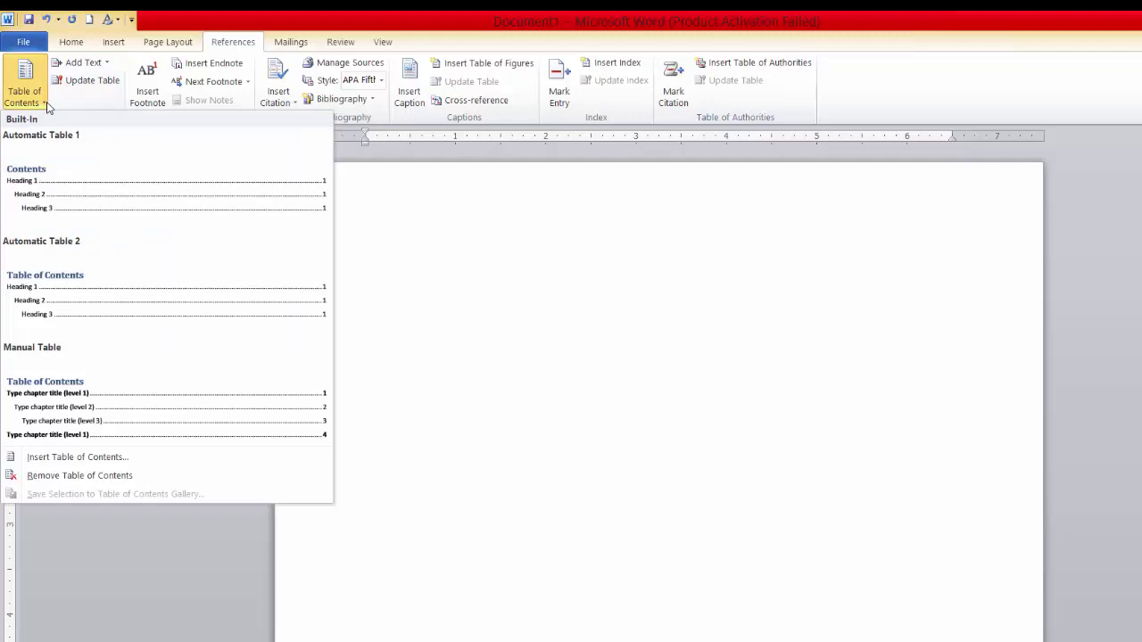
{"action": "left_click", "coordinate": [47, 186]}
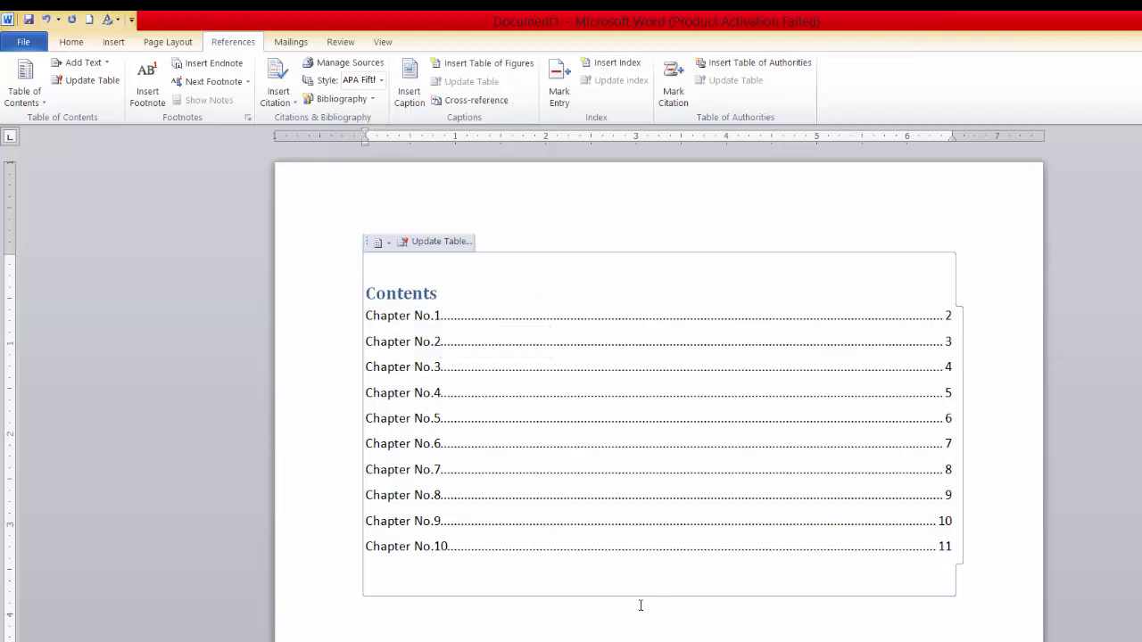
{"action": "left_click", "coordinate": [594, 615]}
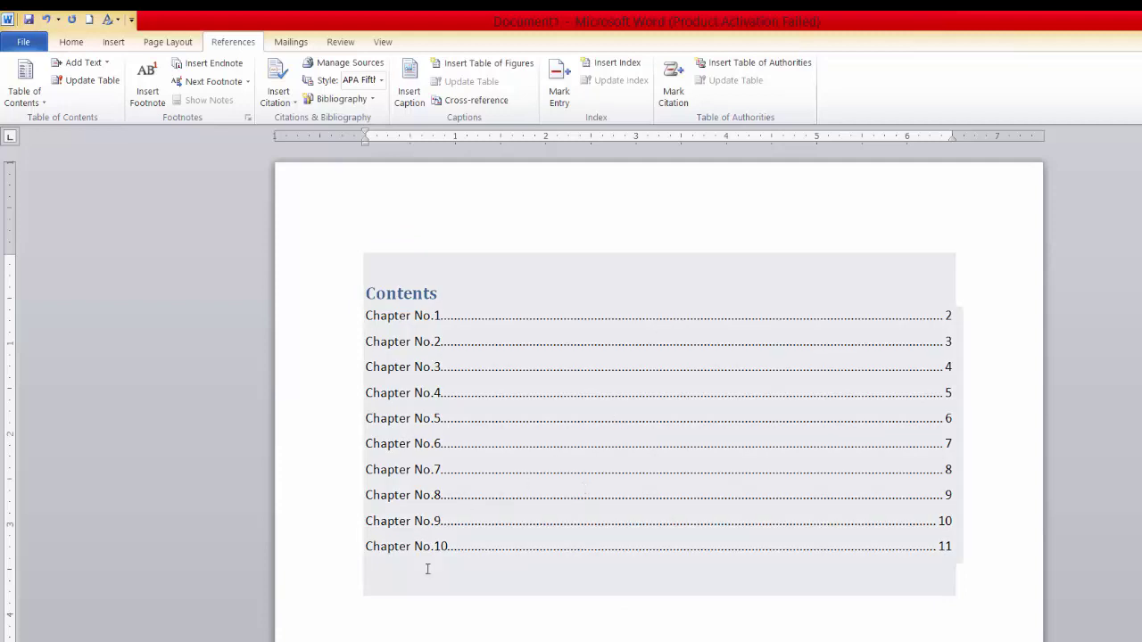
{"action": "left_click", "coordinate": [464, 592]}
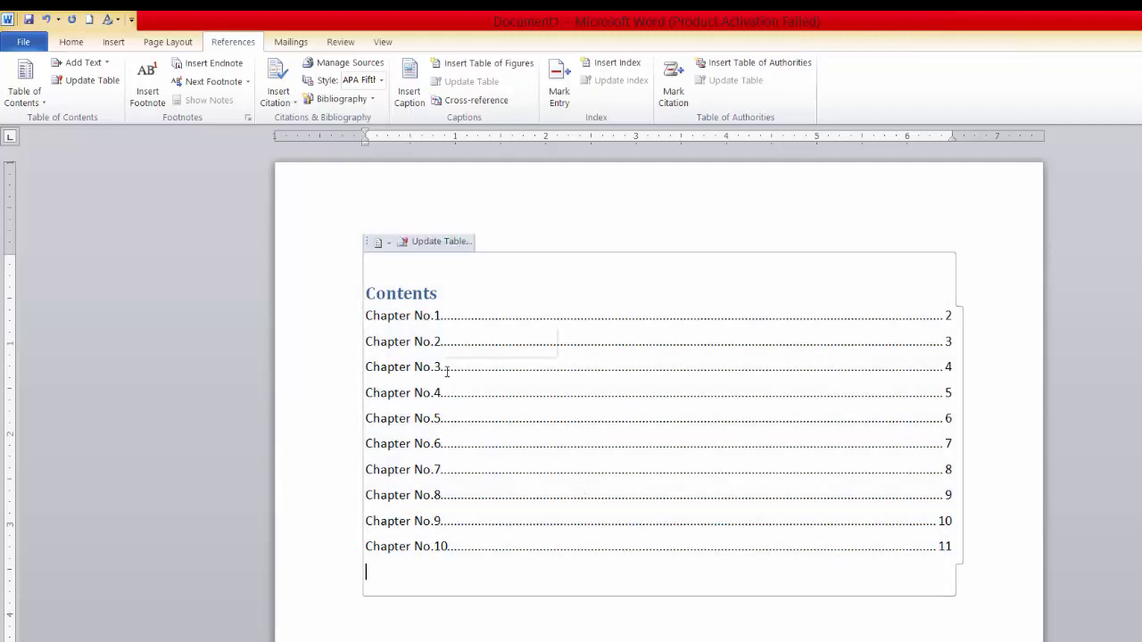
- Test the table of contents by following its "Chapter No.6" and "Chapter No.8" links, returning to the document's start after each
{"action": "left_click", "coordinate": [427, 416]}
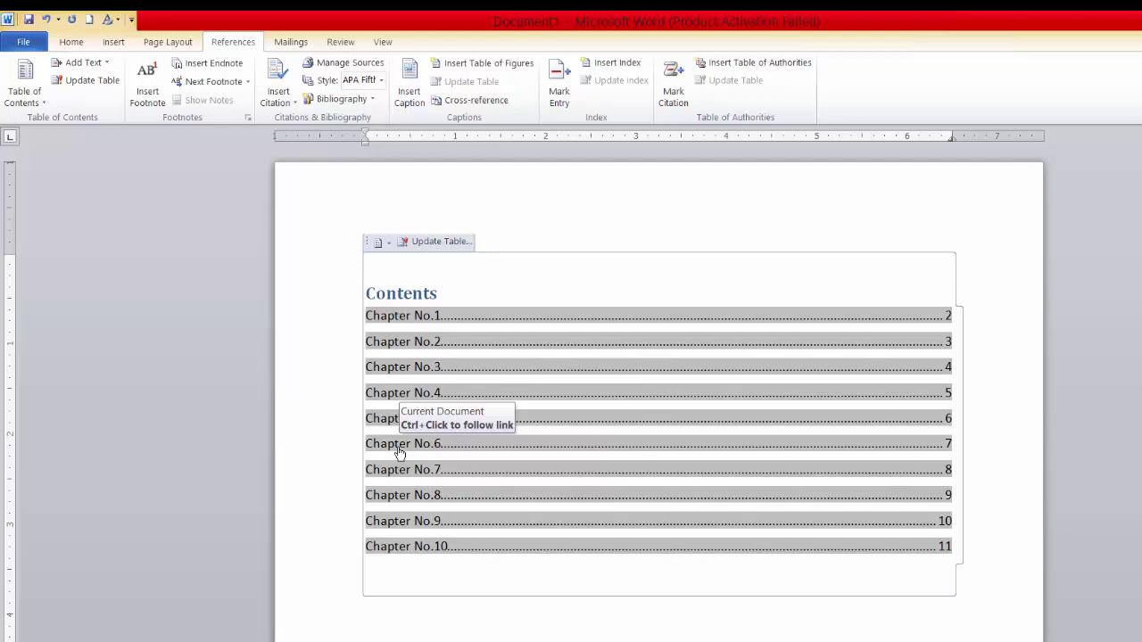
{"action": "left_click", "coordinate": [399, 452], "text": "ctrl"}
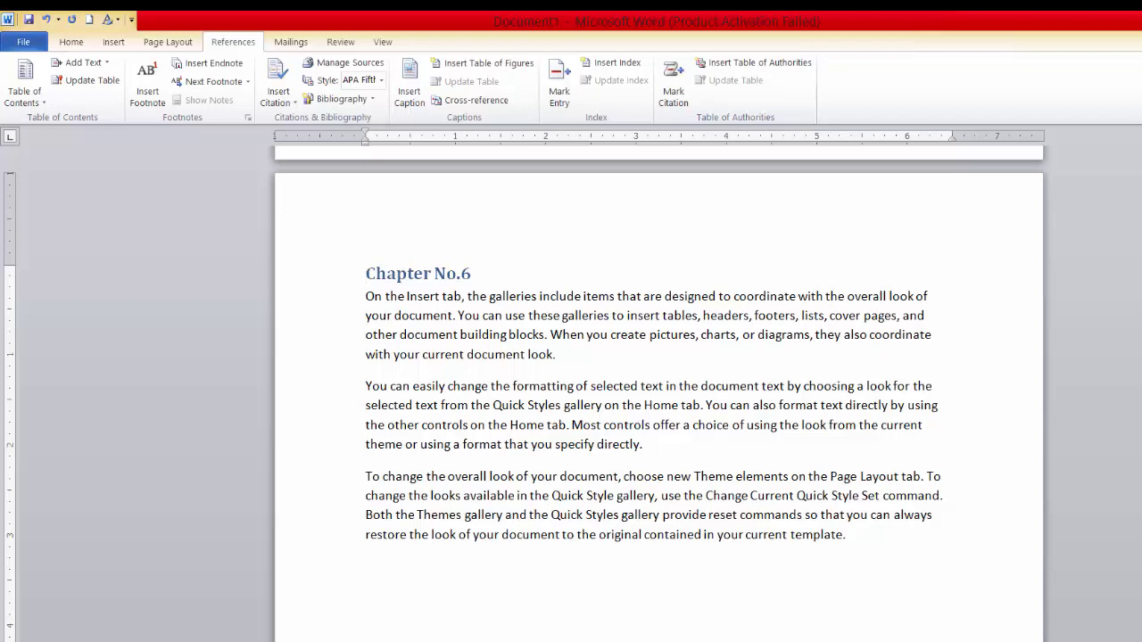
{"action": "key", "text": "ctrl+Home"}
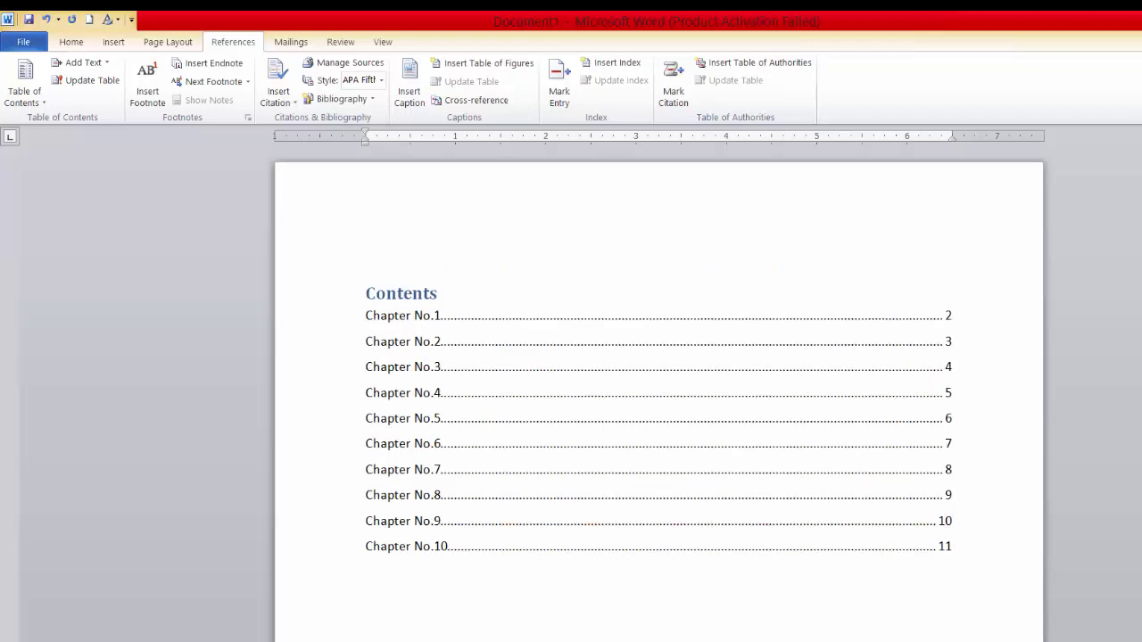
{"action": "left_click", "coordinate": [447, 476]}
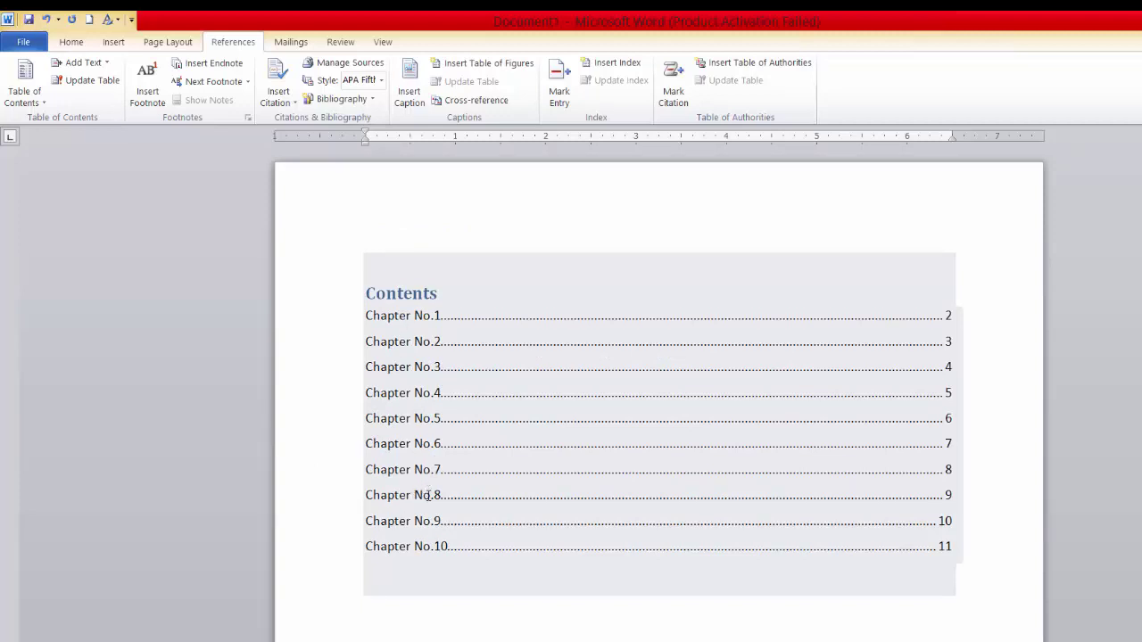
{"action": "left_click", "coordinate": [471, 585]}
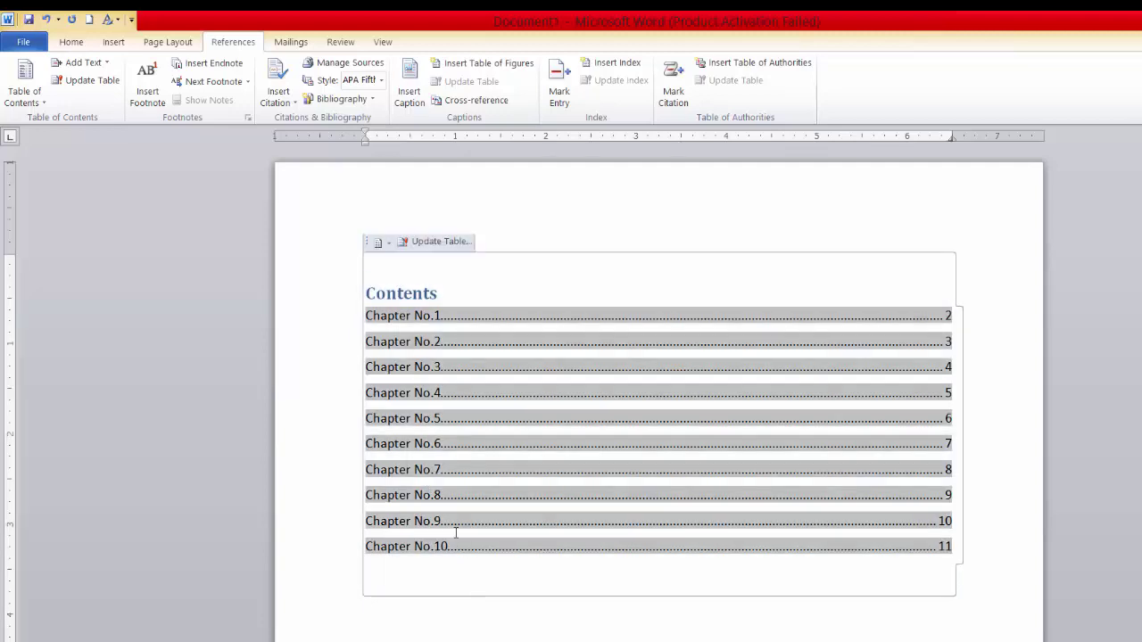
{"action": "left_click", "coordinate": [413, 497], "text": "ctrl"}
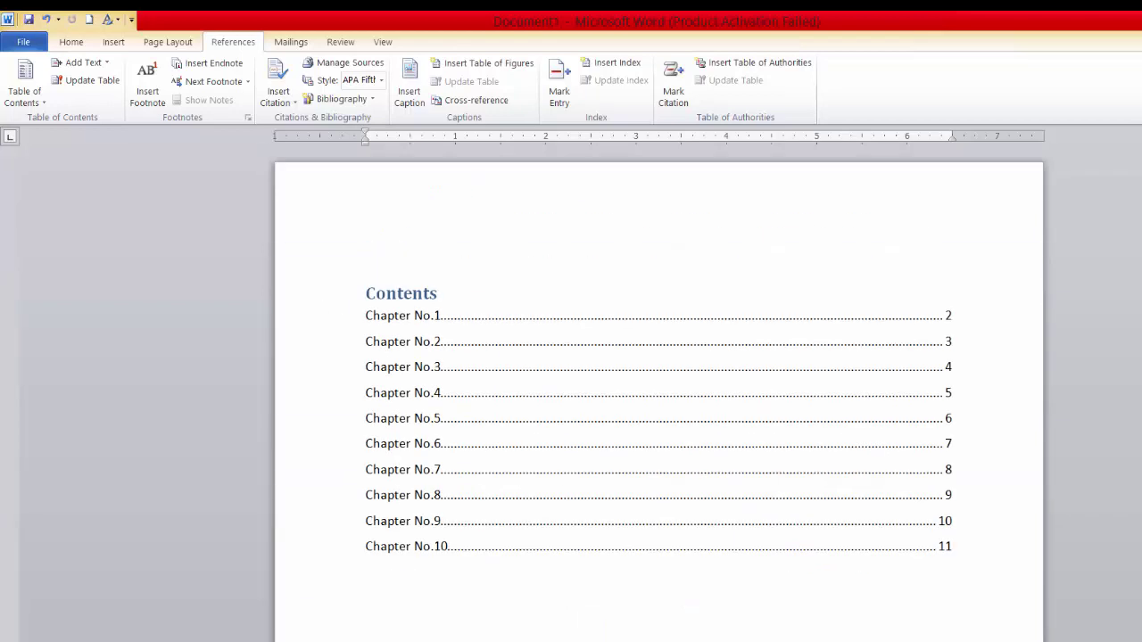
{"action": "left_click", "coordinate": [373, 314]}
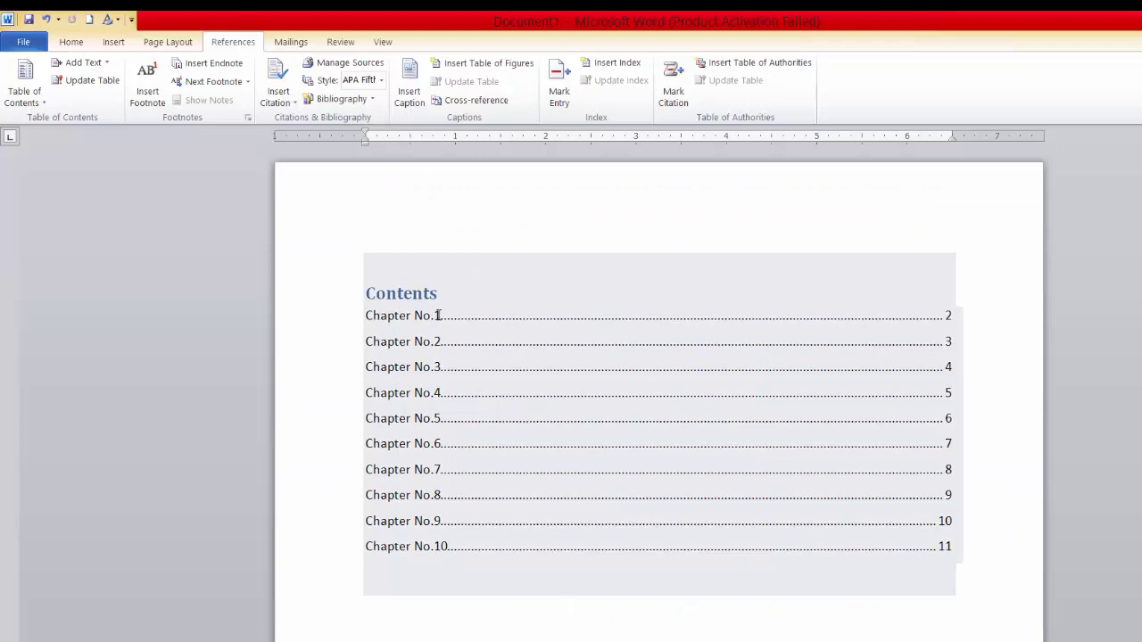
{"action": "left_click", "coordinate": [45, 104]}
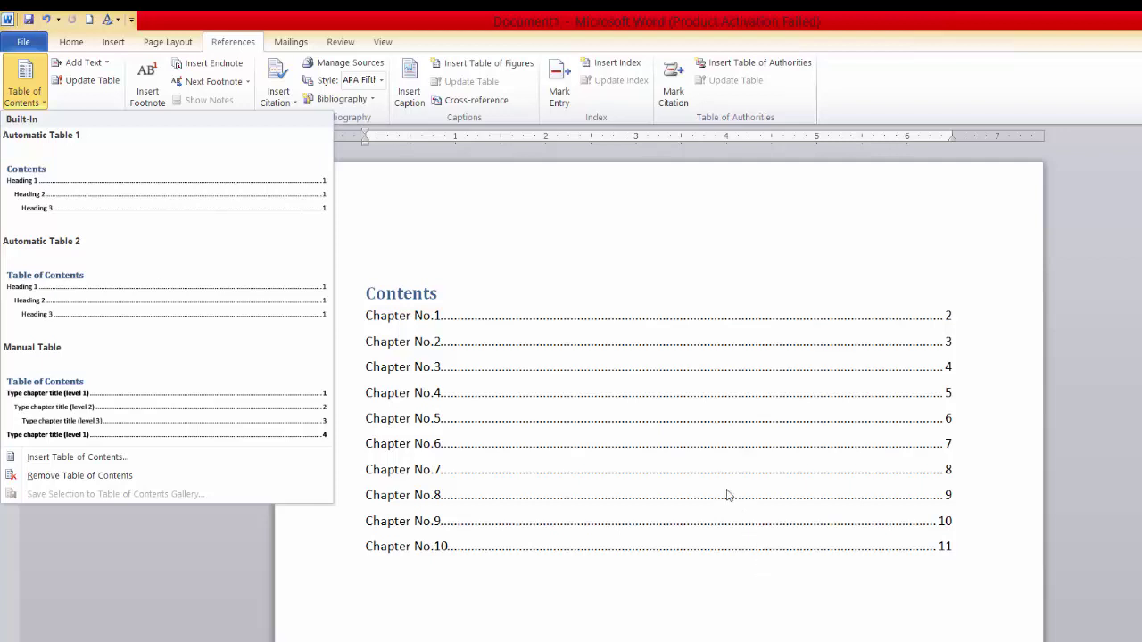
{"action": "left_click", "coordinate": [640, 517]}
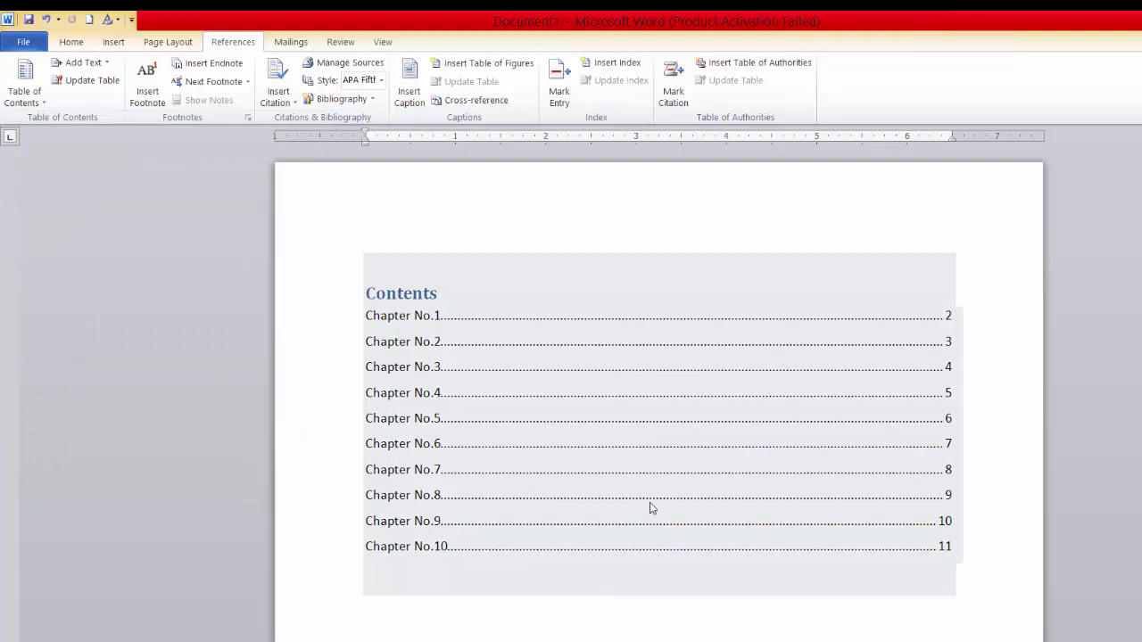
- Add the line "Learn Ms Word" below Chapter No.1's first paragraph and "Learn Ms Excel" below its second paragraph
{"action": "scroll", "coordinate": [650, 505], "scroll_direction": "down", "scroll_amount": 12}
{"action": "scroll", "coordinate": [627, 467], "scroll_direction": "down", "scroll_amount": 1}
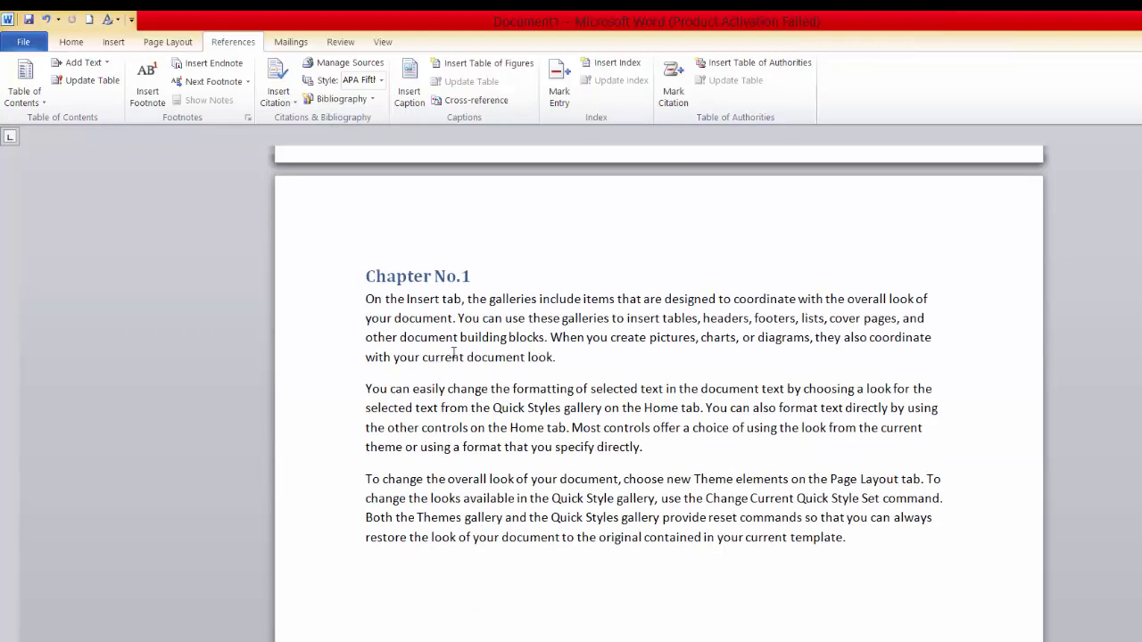
{"action": "left_click", "coordinate": [586, 363]}
{"action": "key", "text": "Return"}
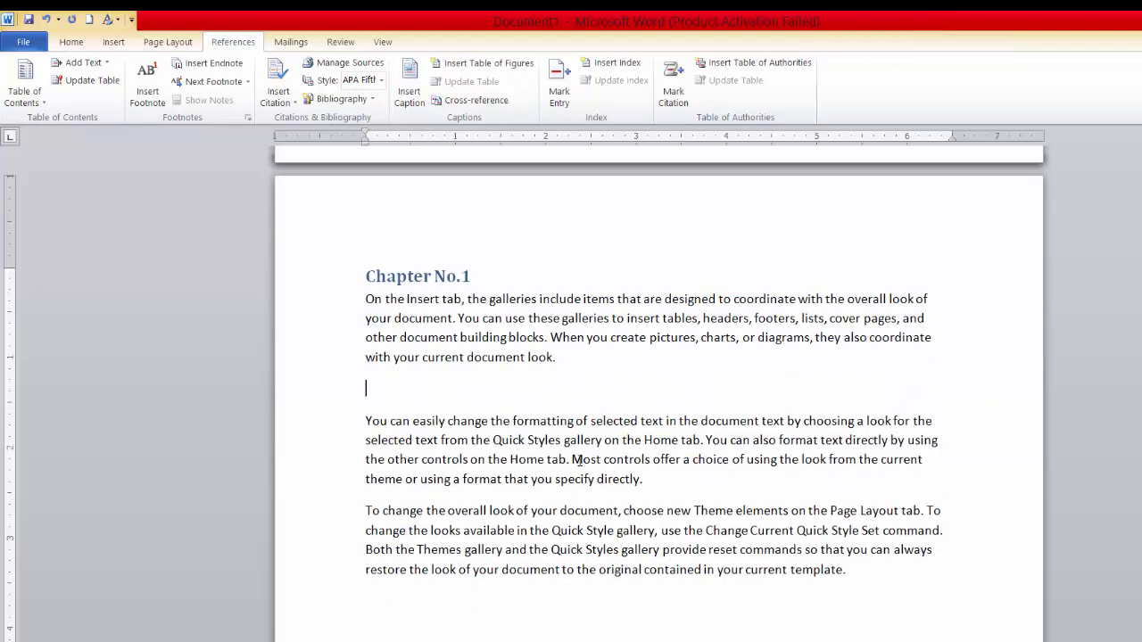
{"action": "type", "text": "Learn Ms Wor"}
{"action": "left_click", "coordinate": [652, 481]}
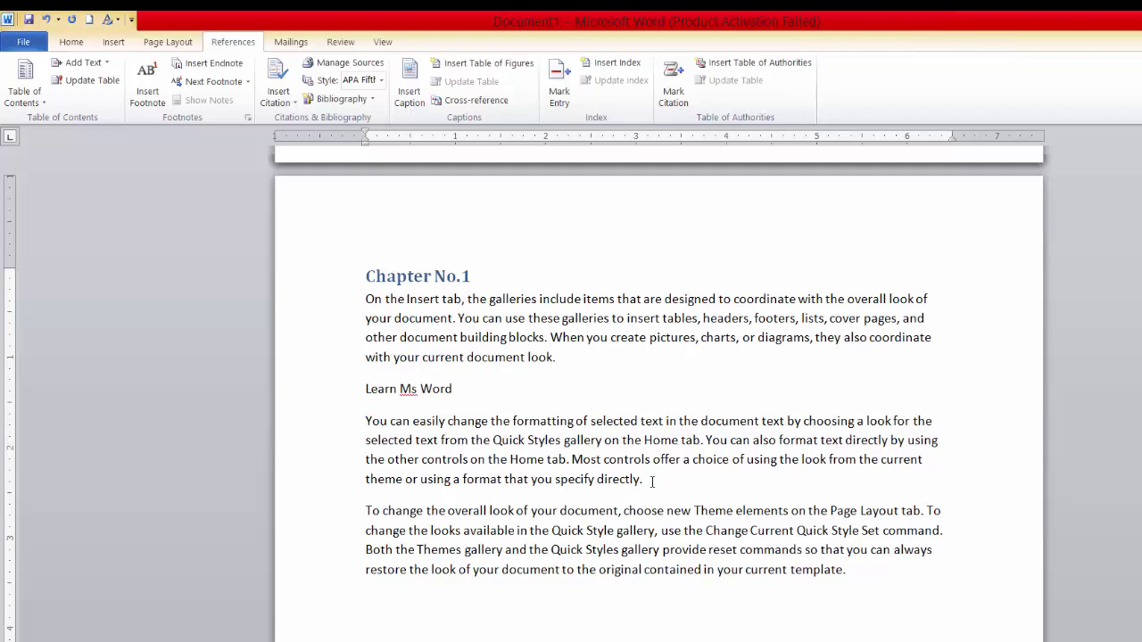
{"action": "key", "text": "Return"}
{"action": "type", "text": "Learn"}
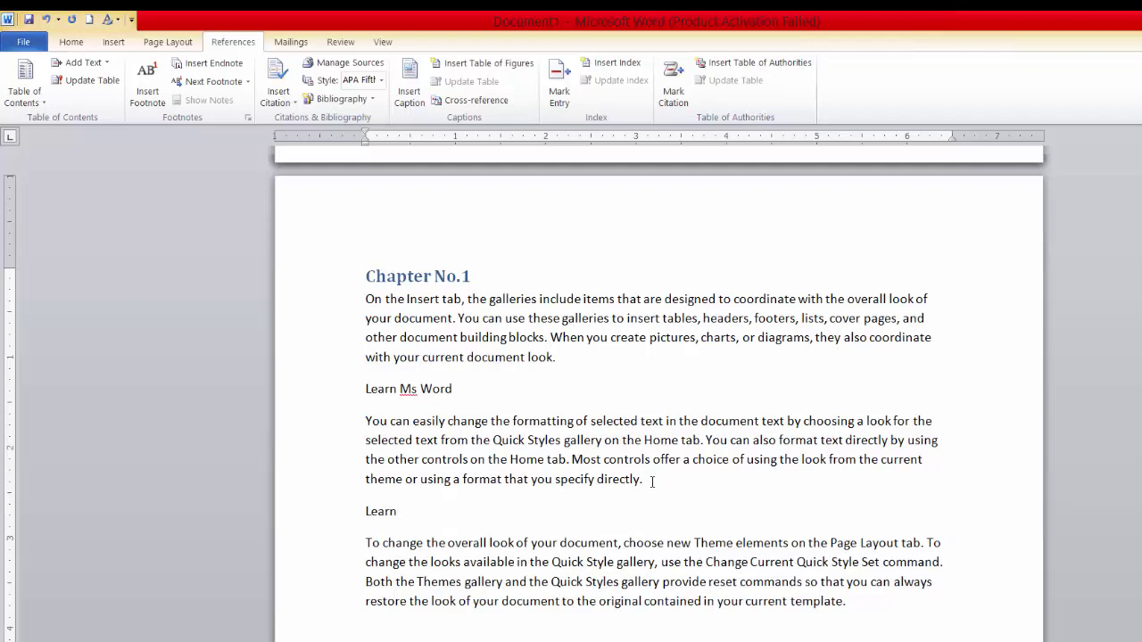
{"action": "type", "text": " Ms Excel"}
- Apply the Heading 2 style to the "Learn Ms Word" line and Heading 3 to the "Learn Ms Excel" line
{"action": "left_click_drag", "start_coordinate": [366, 389], "coordinate": [459, 393]}
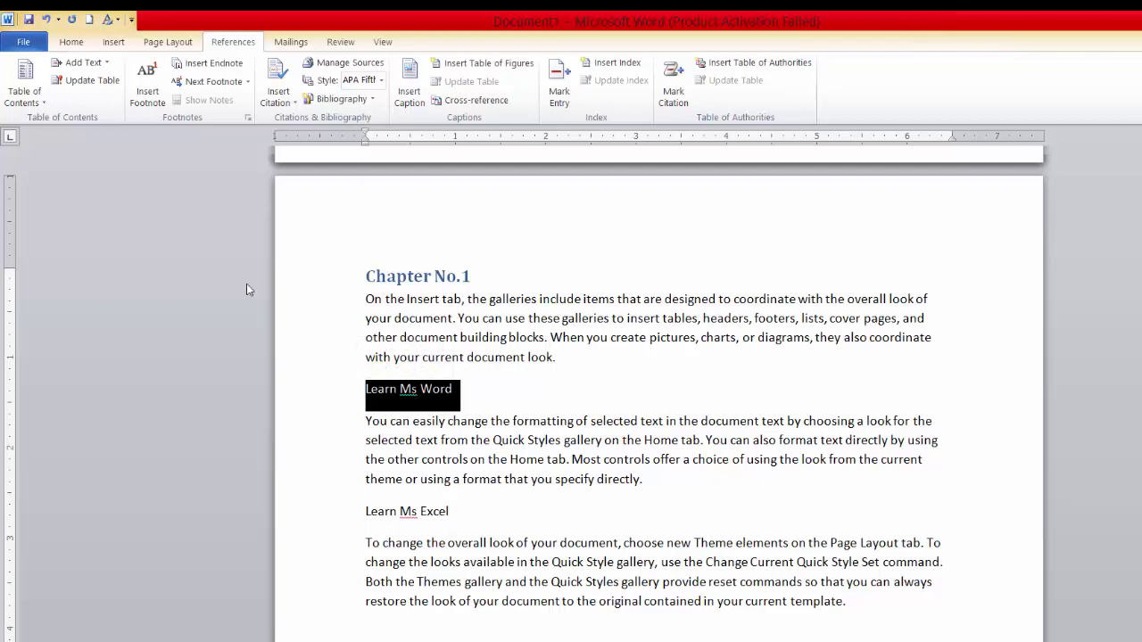
{"action": "left_click", "coordinate": [71, 41]}
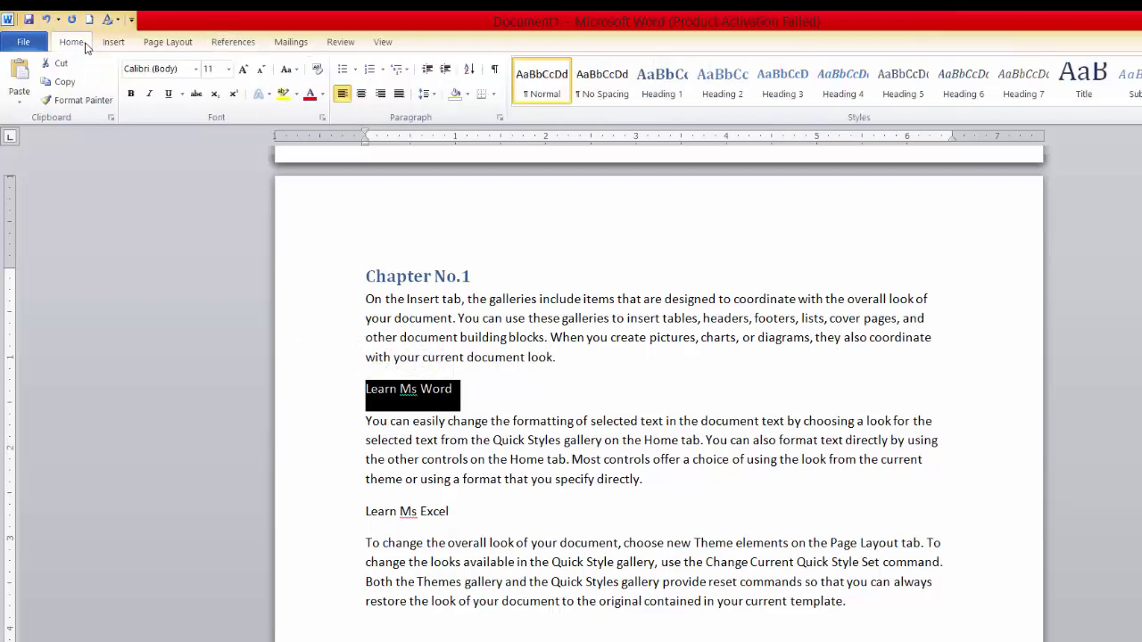
{"action": "left_click", "coordinate": [716, 93]}
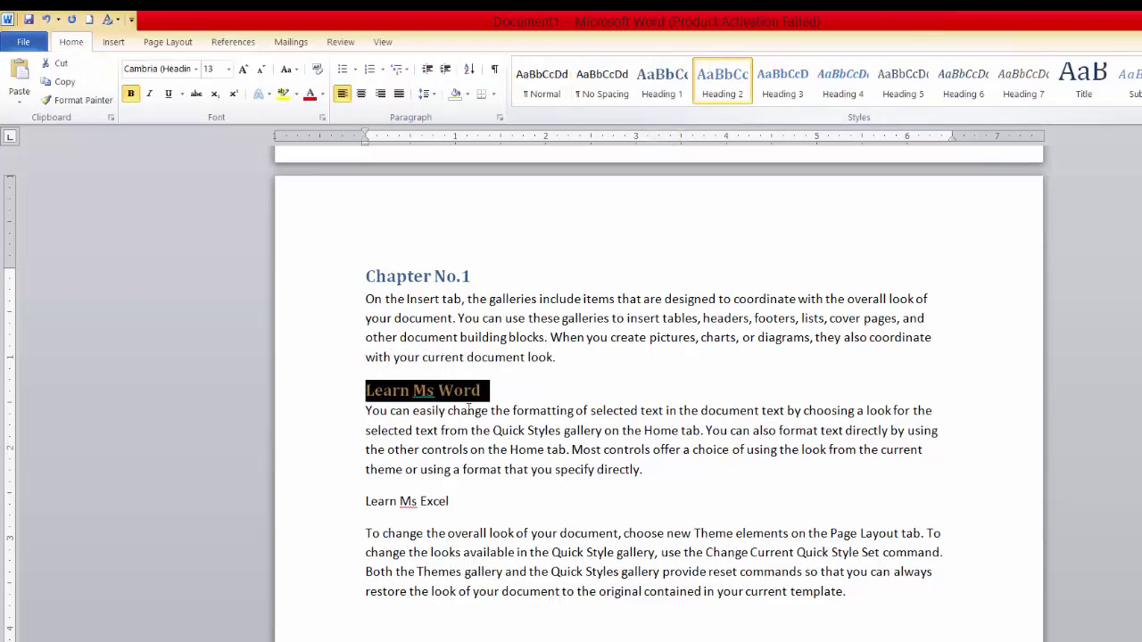
{"action": "left_click", "coordinate": [367, 502]}
{"action": "left_click_drag", "start_coordinate": [366, 503], "coordinate": [366, 525]}
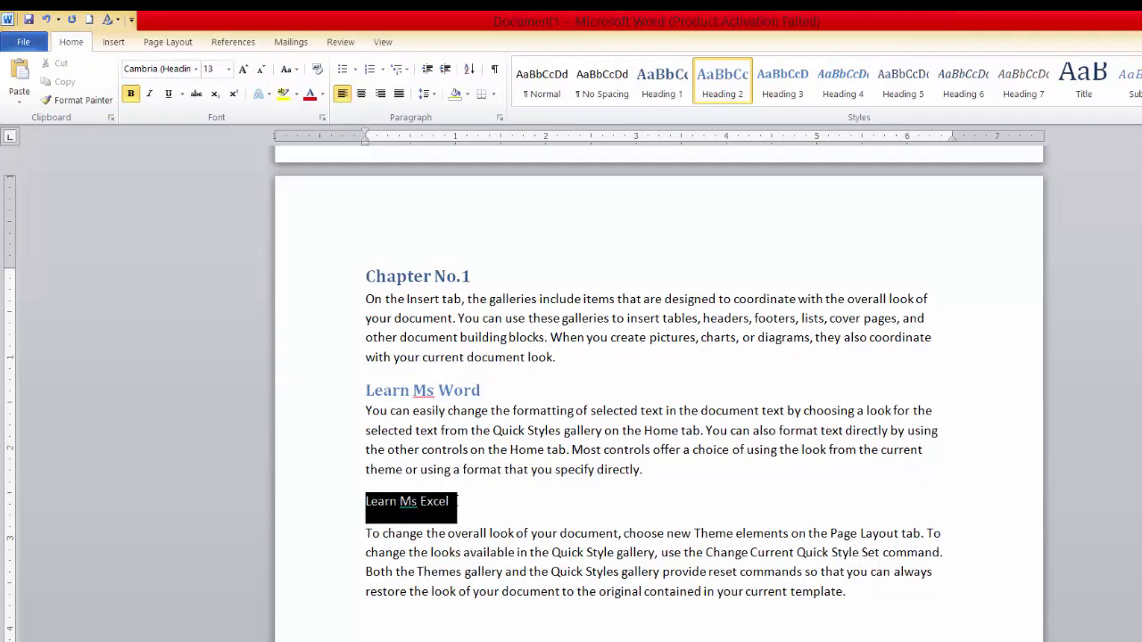
{"action": "left_click", "coordinate": [800, 99]}
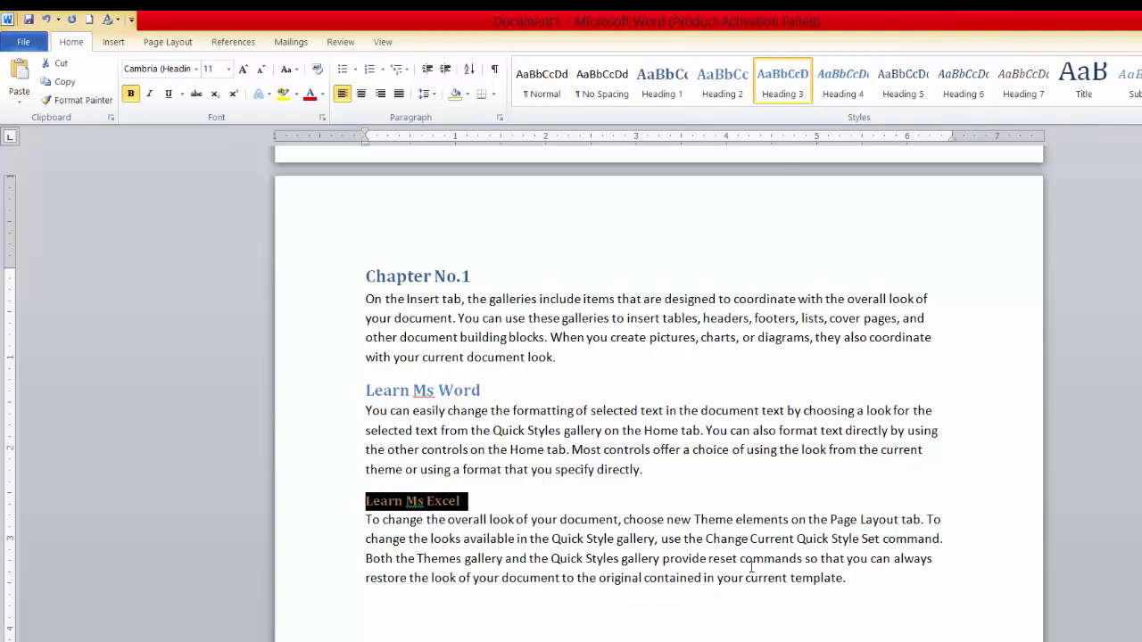
- Duplicate the paragraph under "Learn Ms Excel" at the end of Chapter No.1's text
{"action": "left_click", "coordinate": [825, 580]}
{"action": "left_click", "coordinate": [348, 510], "text": "shift"}
{"action": "left_click", "coordinate": [349, 517], "text": "shift"}
{"action": "key", "text": "ctrl+c"}
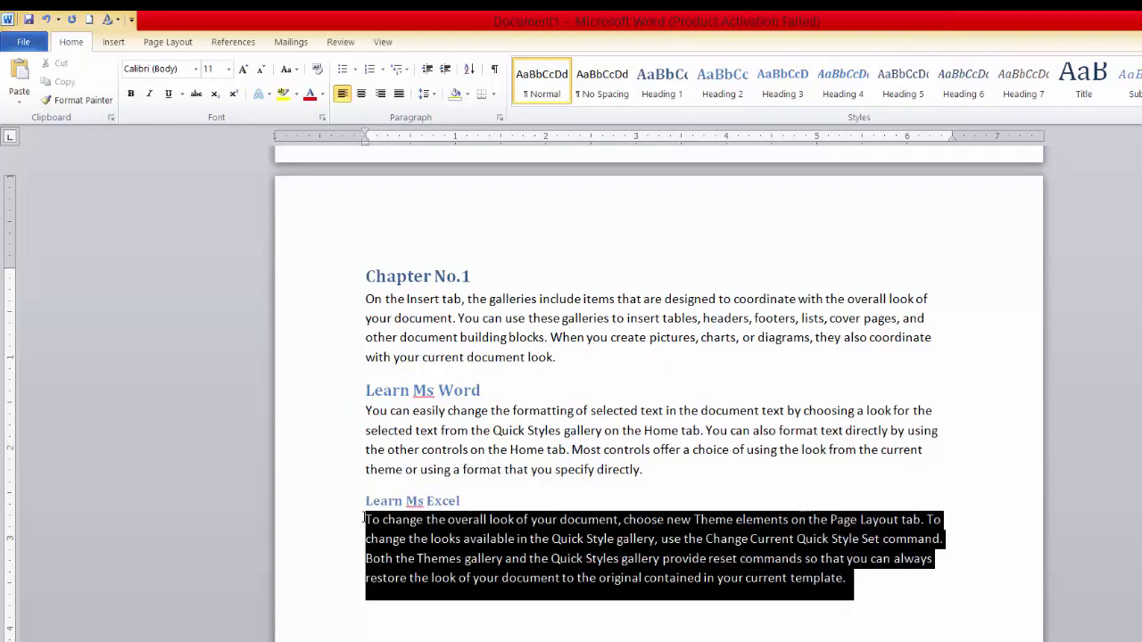
{"action": "left_click", "coordinate": [401, 622]}
{"action": "type", "text": "'"}
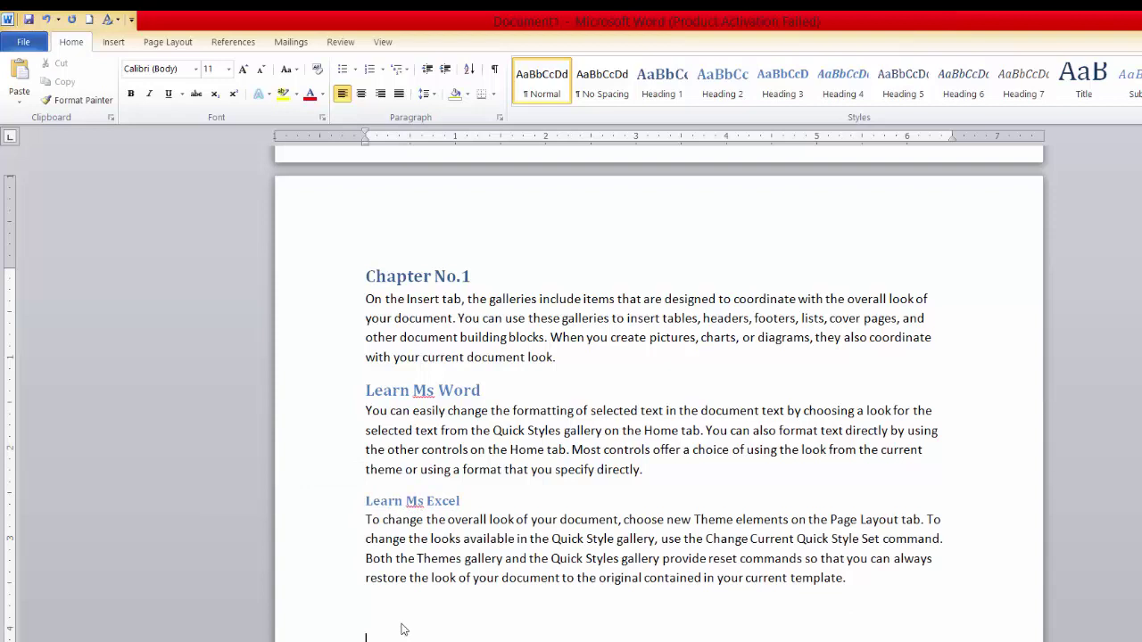
{"action": "key", "text": "ctrl+v"}
- Add the line "Learn Ms Paint" above the duplicated paragraph and apply the Heading 4 style to it
{"action": "left_click", "coordinate": [399, 459]}
{"action": "type", "text": "Learn MSs"}
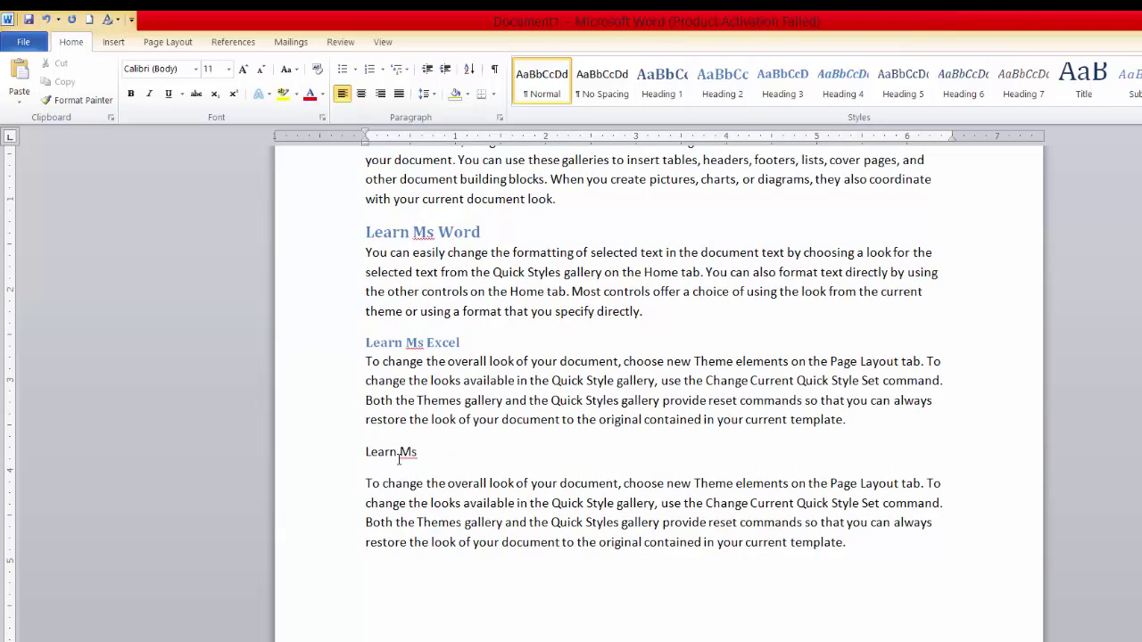
{"action": "type", "text": " Paint"}
{"action": "mouse_move", "coordinate": [466, 446]}
{"action": "left_mouse_down"}
{"action": "mouse_move", "coordinate": [438, 458]}
{"action": "mouse_move", "coordinate": [372, 453]}
{"action": "left_mouse_up"}
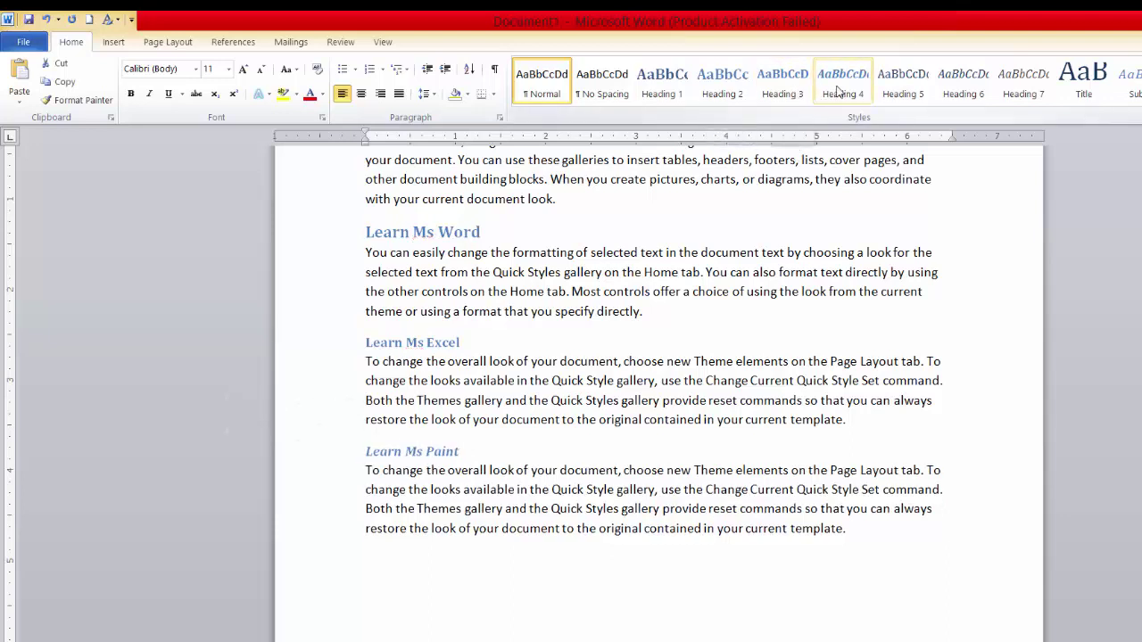
{"action": "left_click", "coordinate": [837, 89]}
{"action": "left_click", "coordinate": [501, 453]}
- Compare the headings and subheadings in Chapter No.1 with the entries in the table of contents
{"action": "scroll", "coordinate": [468, 346], "scroll_direction": "up", "scroll_amount": 2}
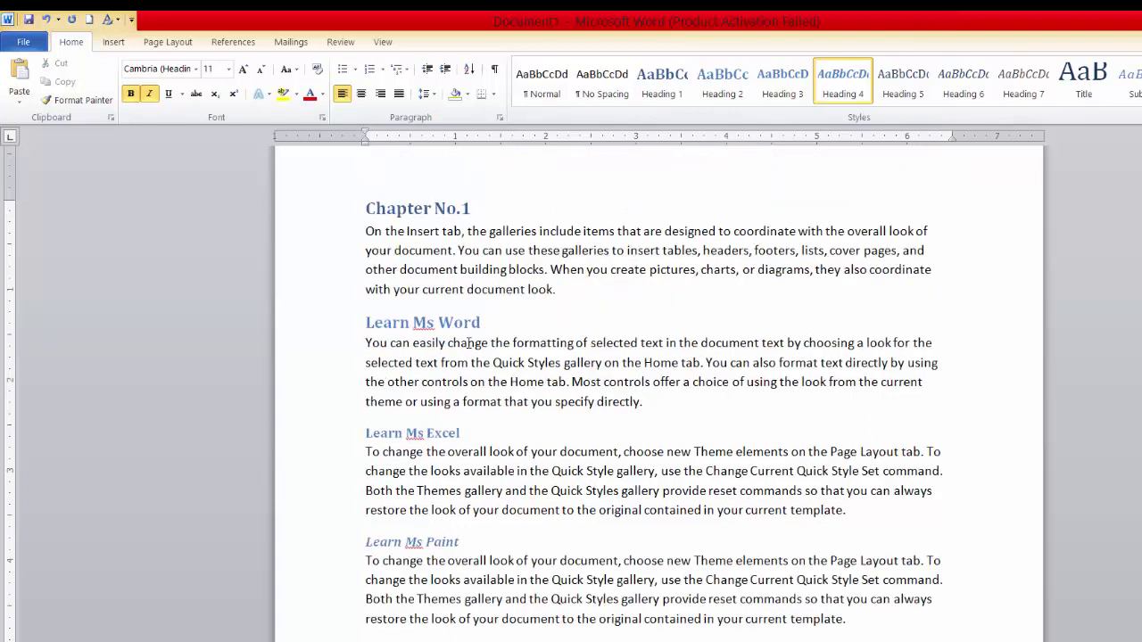
{"action": "scroll", "coordinate": [468, 343], "scroll_direction": "up", "scroll_amount": 1}
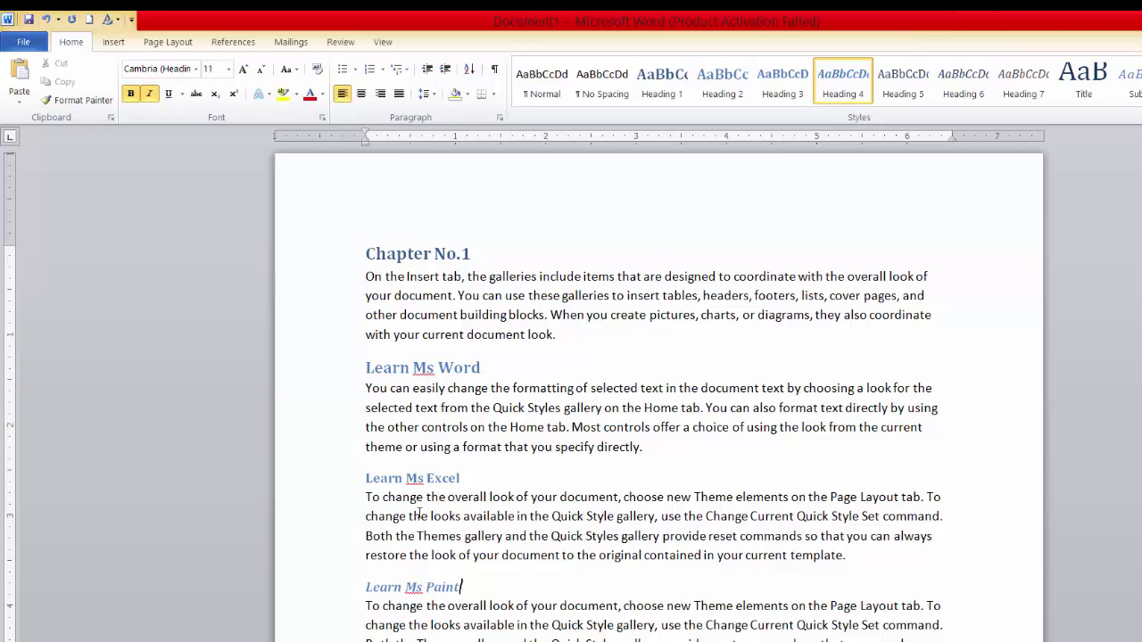
{"action": "scroll", "coordinate": [455, 480], "scroll_direction": "down", "scroll_amount": 2}
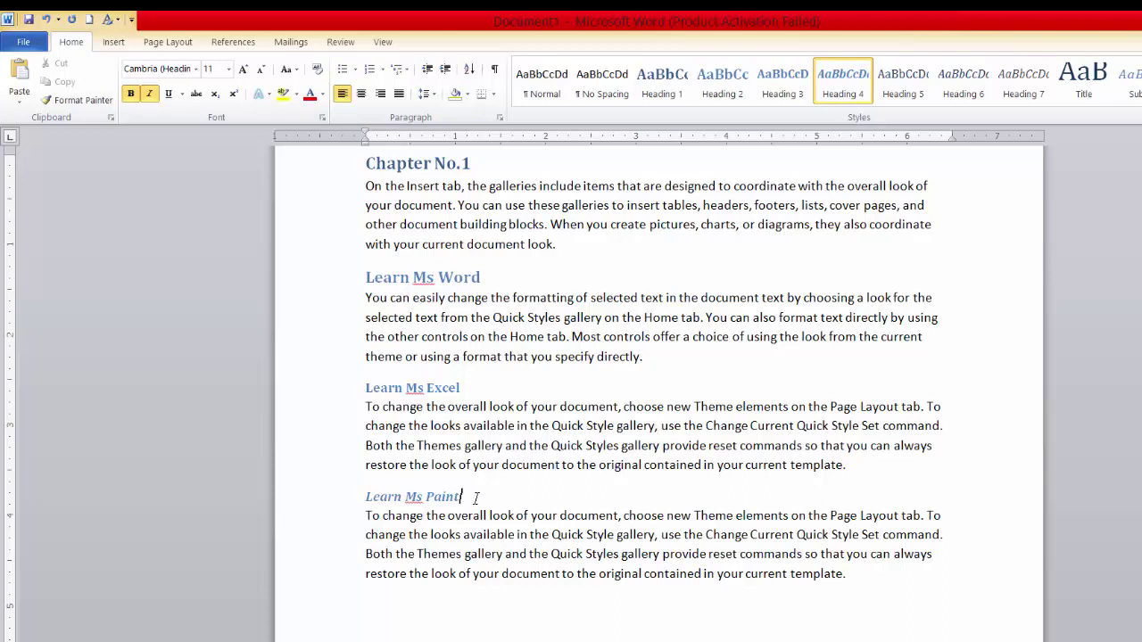
{"action": "scroll", "coordinate": [526, 452], "scroll_direction": "up", "scroll_amount": 10}
{"action": "scroll", "coordinate": [526, 452], "scroll_direction": "up", "scroll_amount": 3}
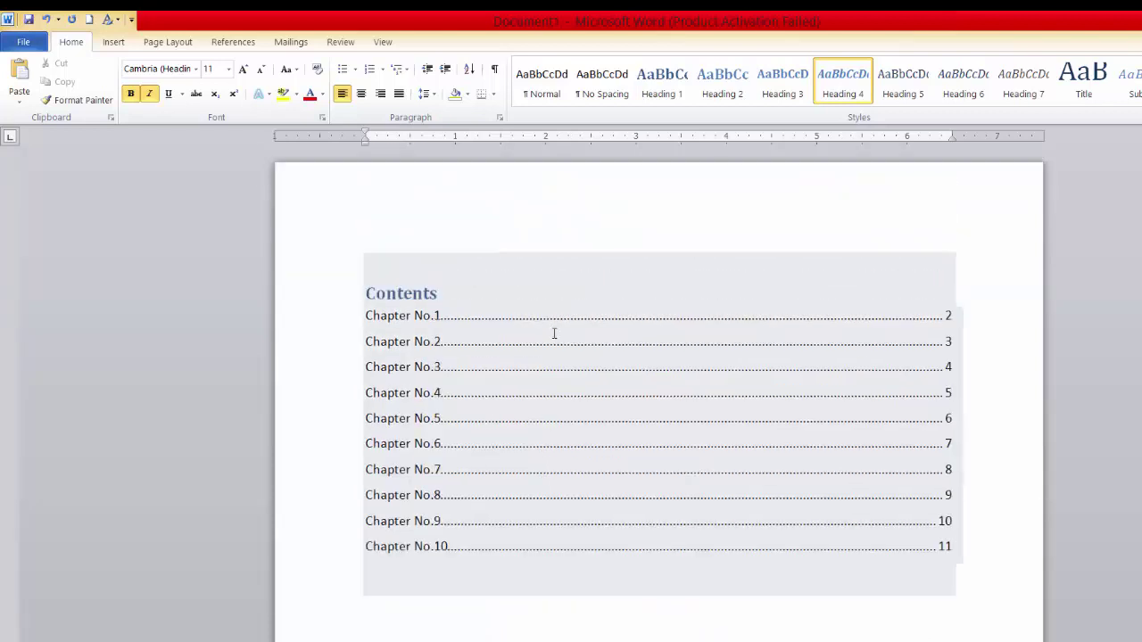
{"action": "left_click", "coordinate": [527, 379]}
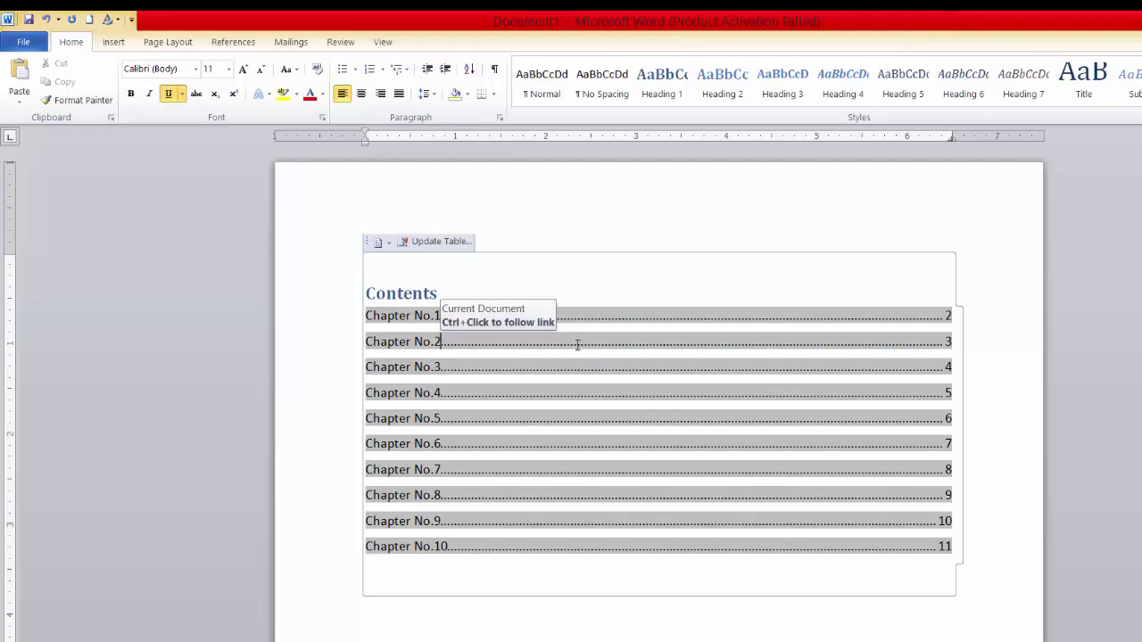
{"action": "scroll", "coordinate": [577, 345], "scroll_direction": "down", "scroll_amount": 10}
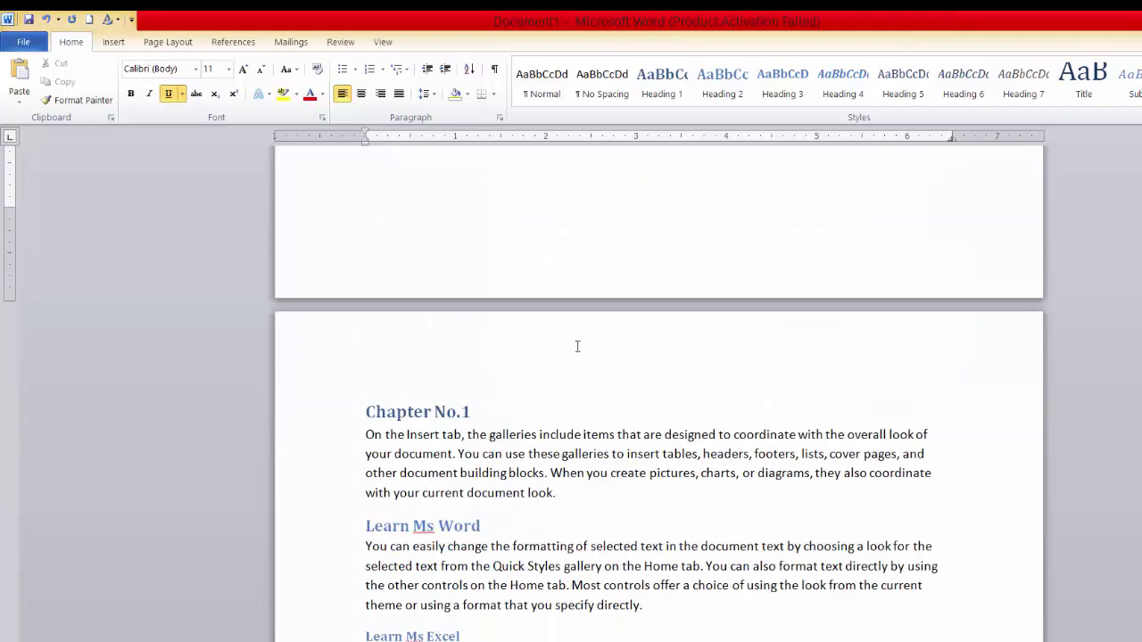
{"action": "scroll", "coordinate": [577, 345], "scroll_direction": "up", "scroll_amount": 10}
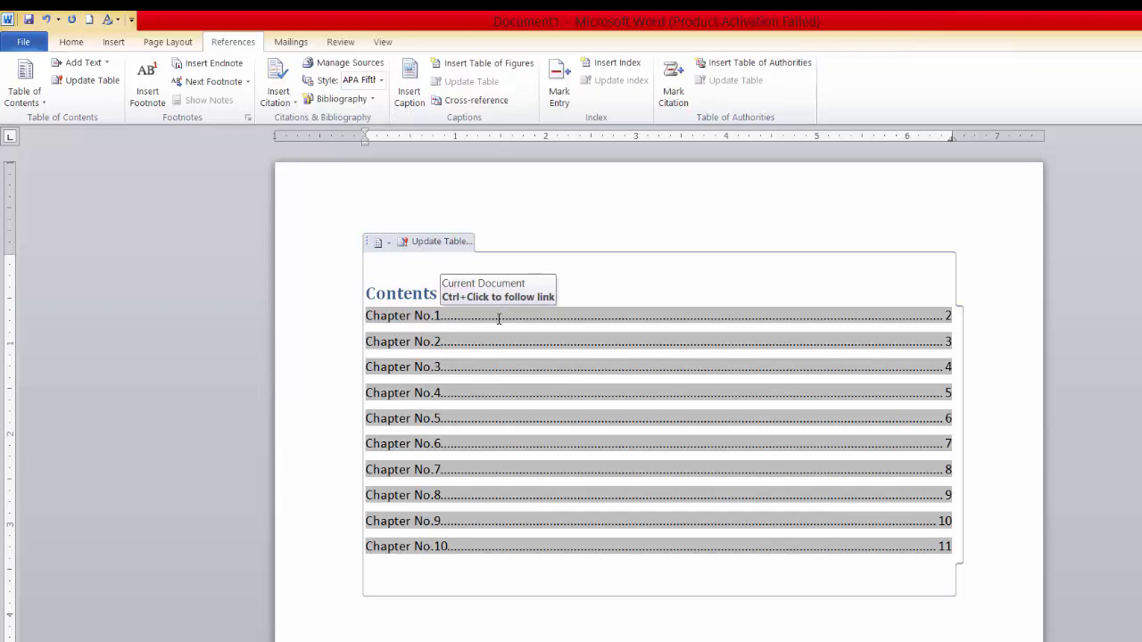
- Open the update options for the table of contents
{"action": "left_click", "coordinate": [434, 242]}
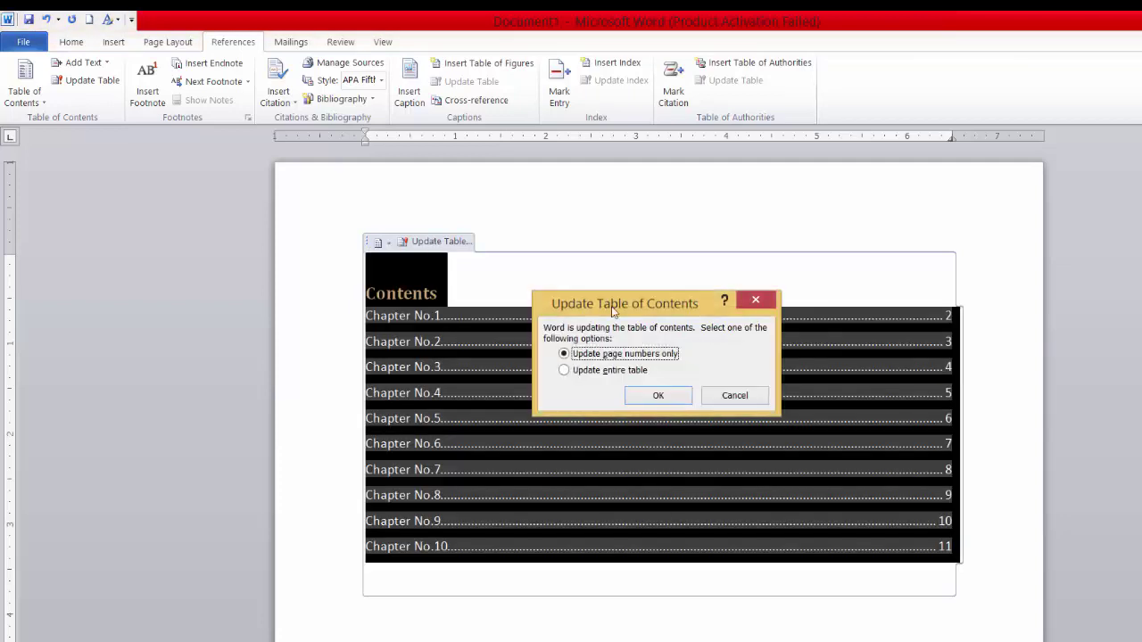
{"action": "mouse_move", "coordinate": [672, 327]}
{"action": "left_mouse_down"}
{"action": "mouse_move", "coordinate": [744, 338]}
{"action": "mouse_move", "coordinate": [676, 325]}
{"action": "left_mouse_up"}
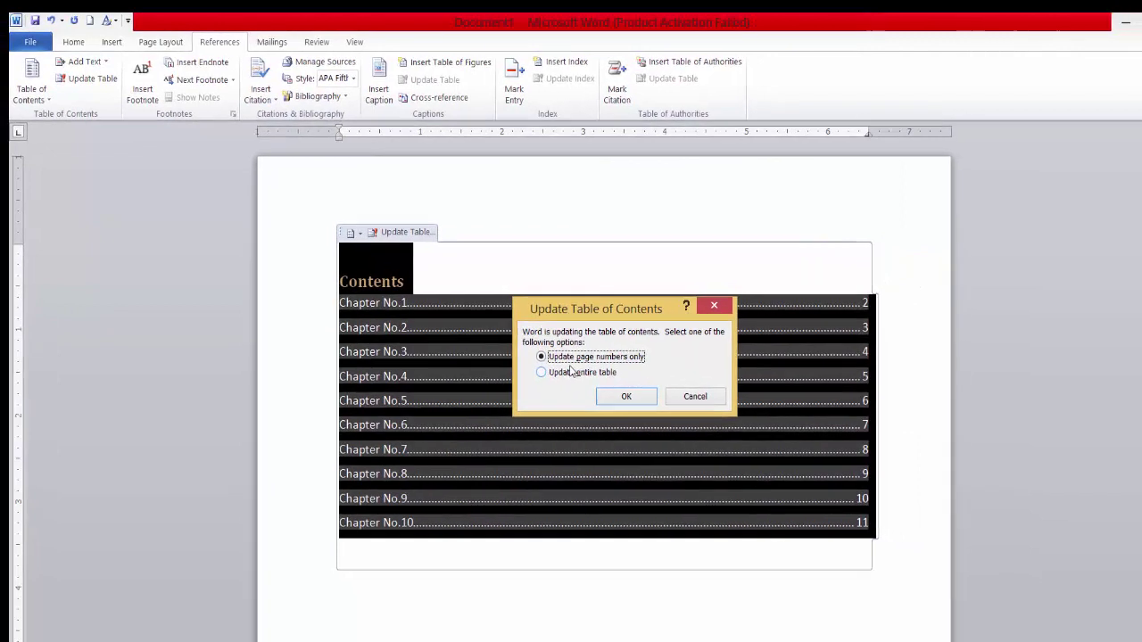